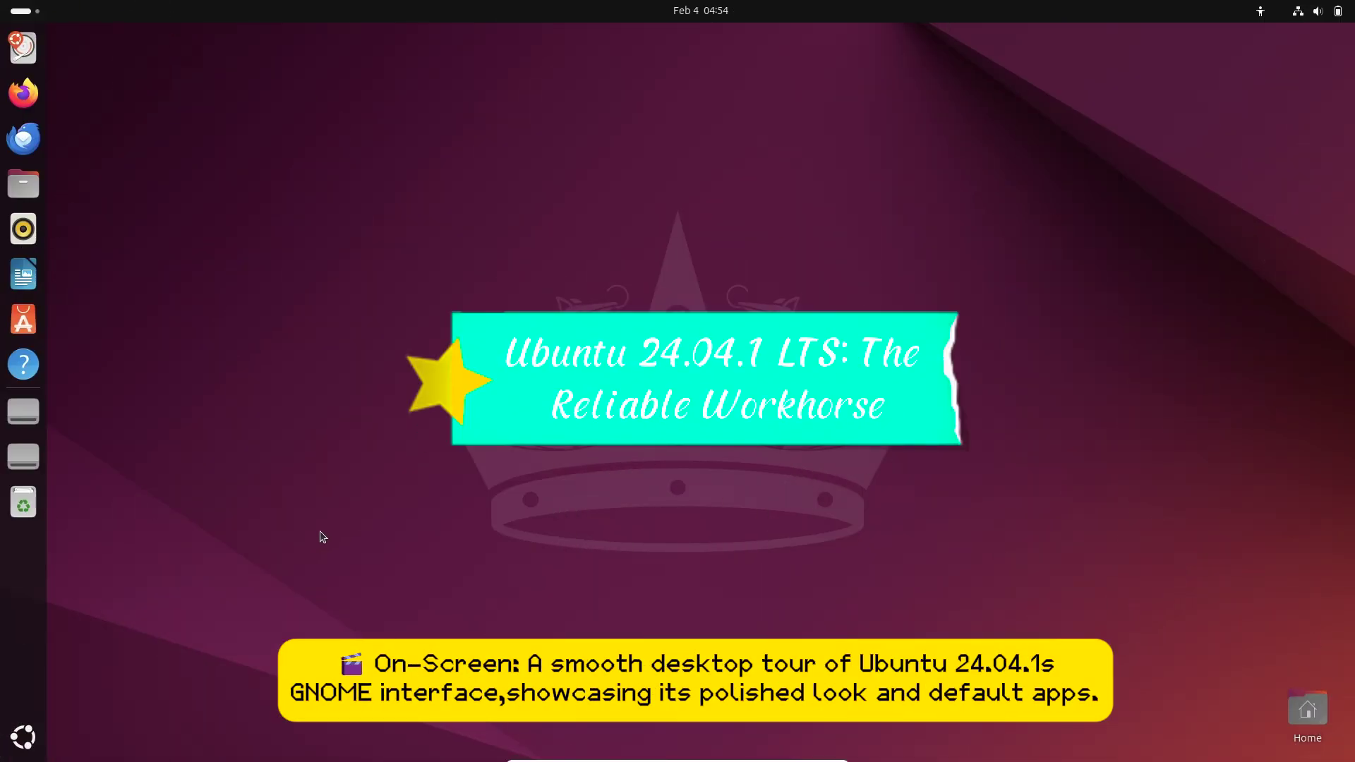
Browse Ubuntu's app grid and both pages of the Utilities folder, then return to the desktop
click(23, 737)
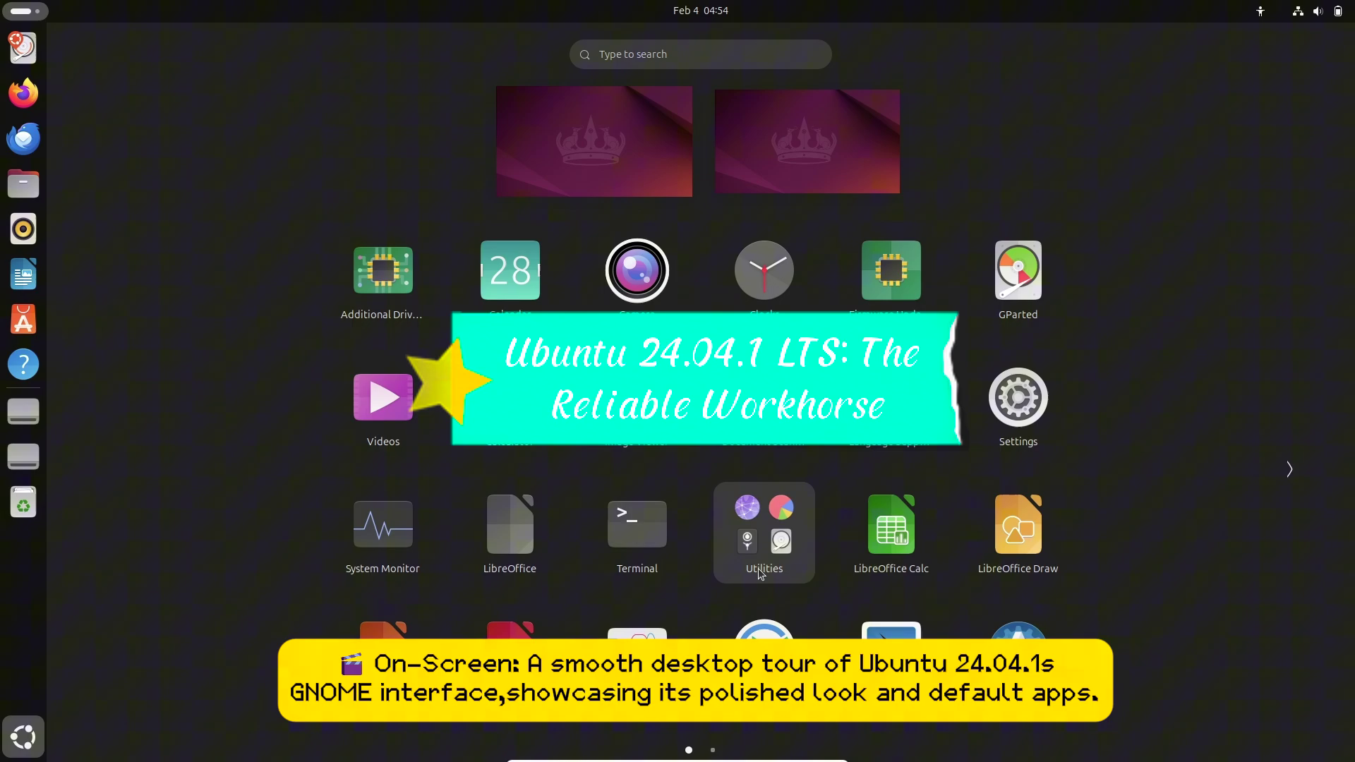
scroll(1294, 468, down, 1)
click(111, 470)
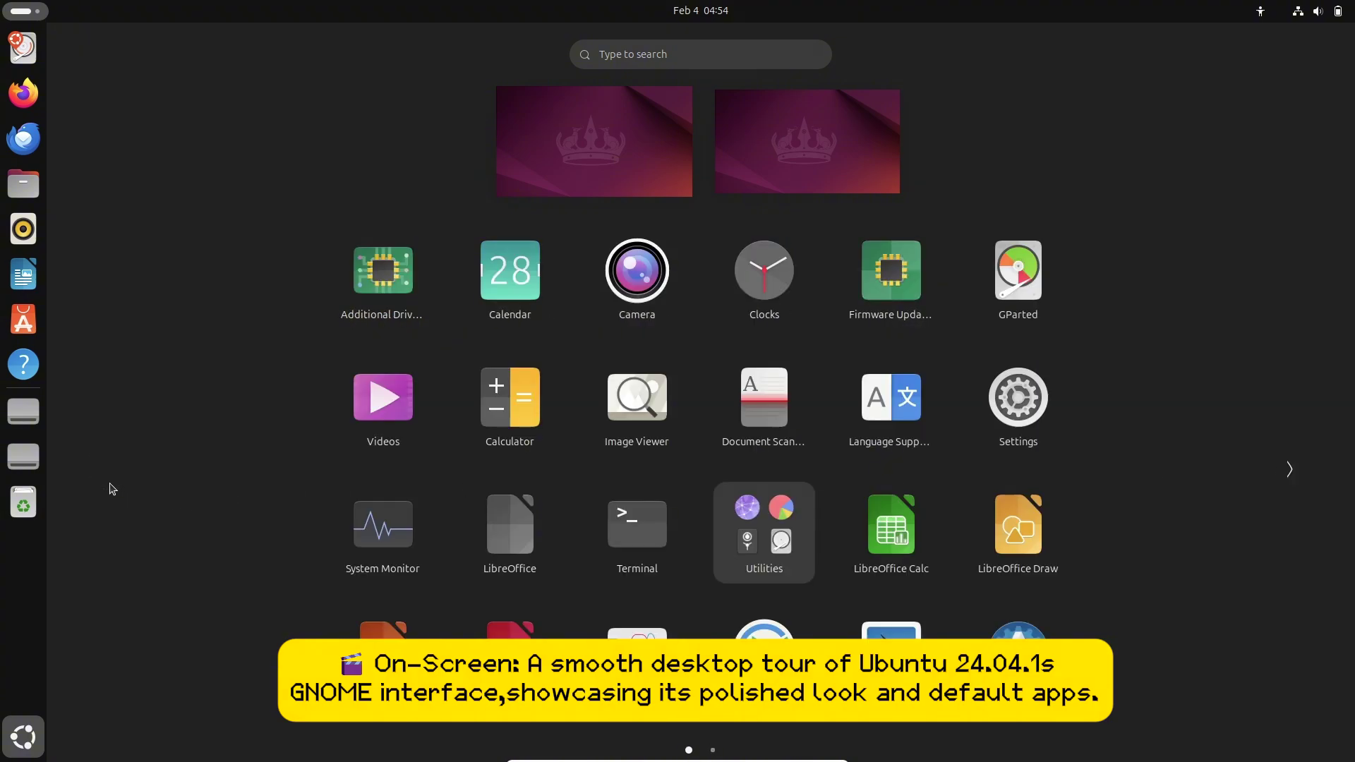
click(763, 560)
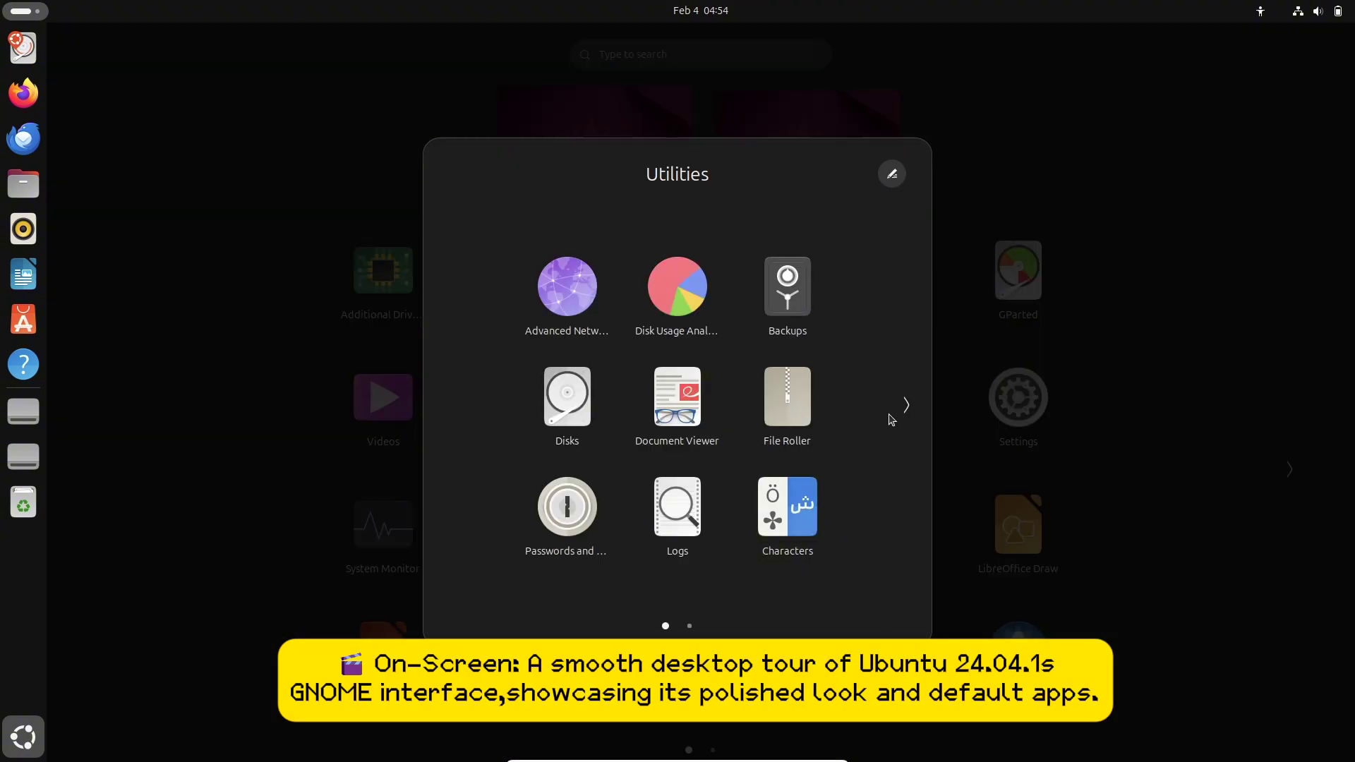
click(917, 410)
click(229, 558)
click(23, 737)
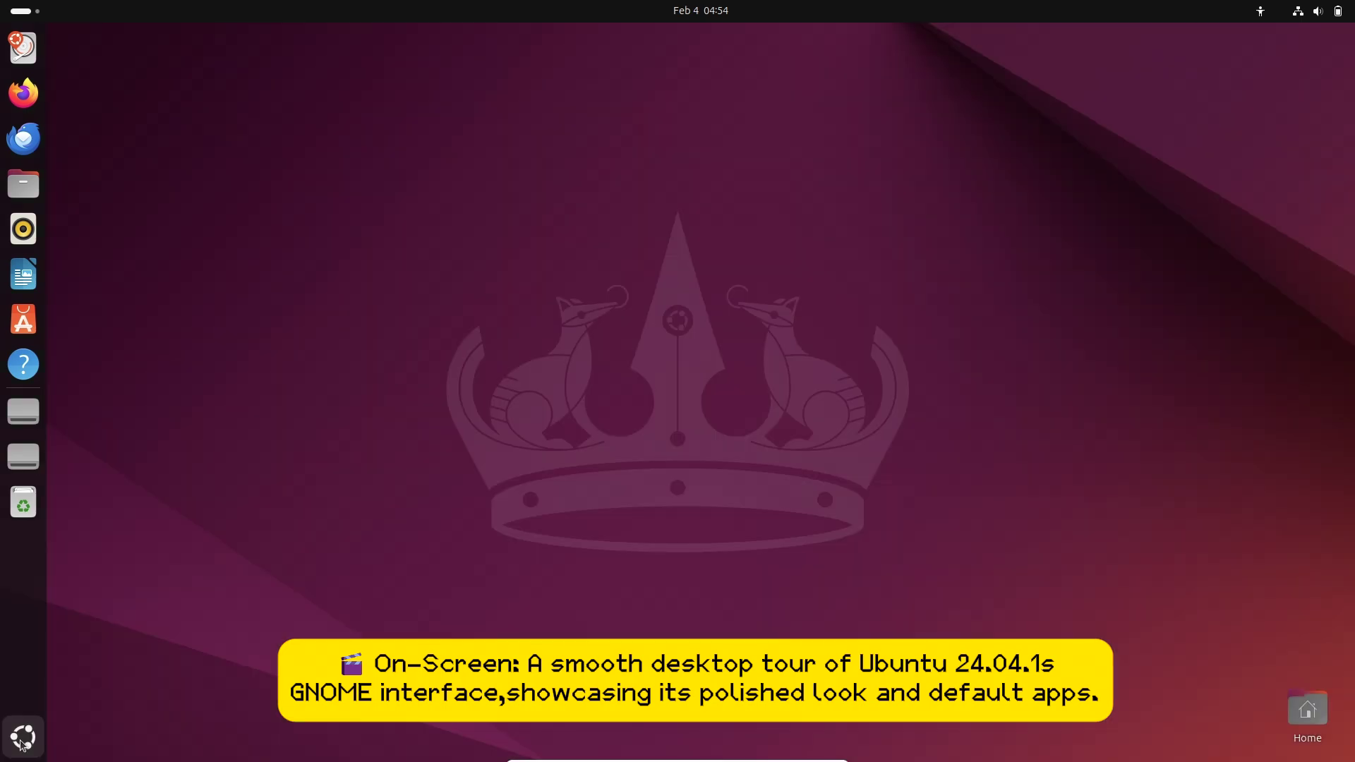
Check the accessibility menu and quick settings with sound outputs, then show the desktop context menu
click(1260, 12)
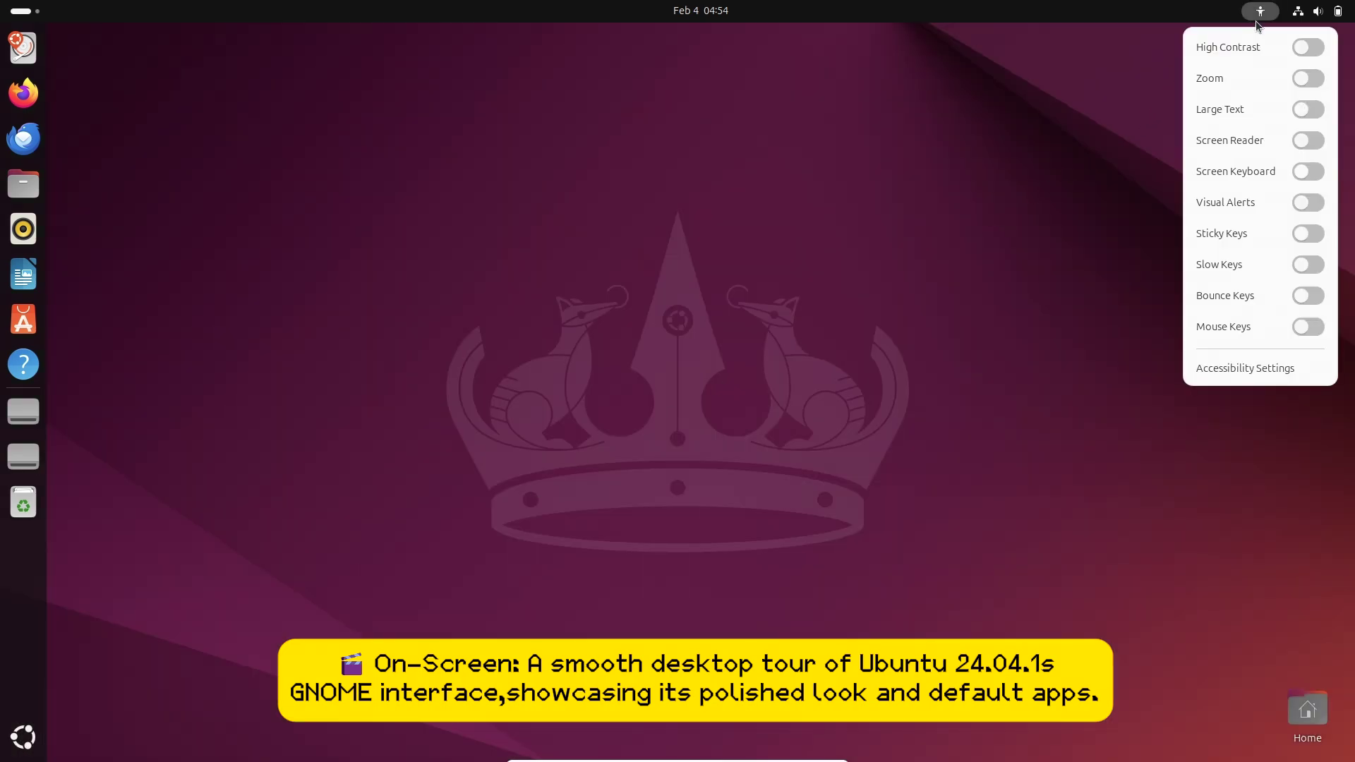
click(1310, 14)
click(1331, 86)
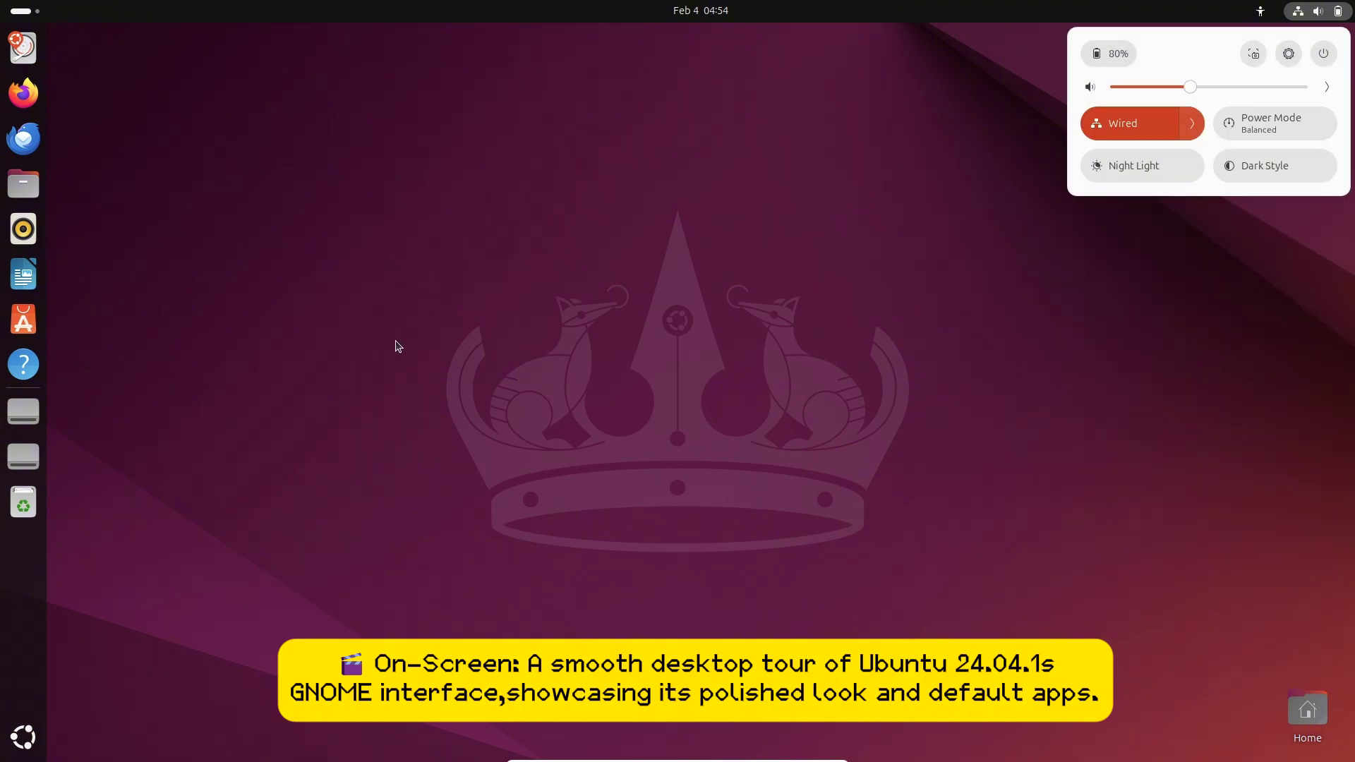
click(396, 347)
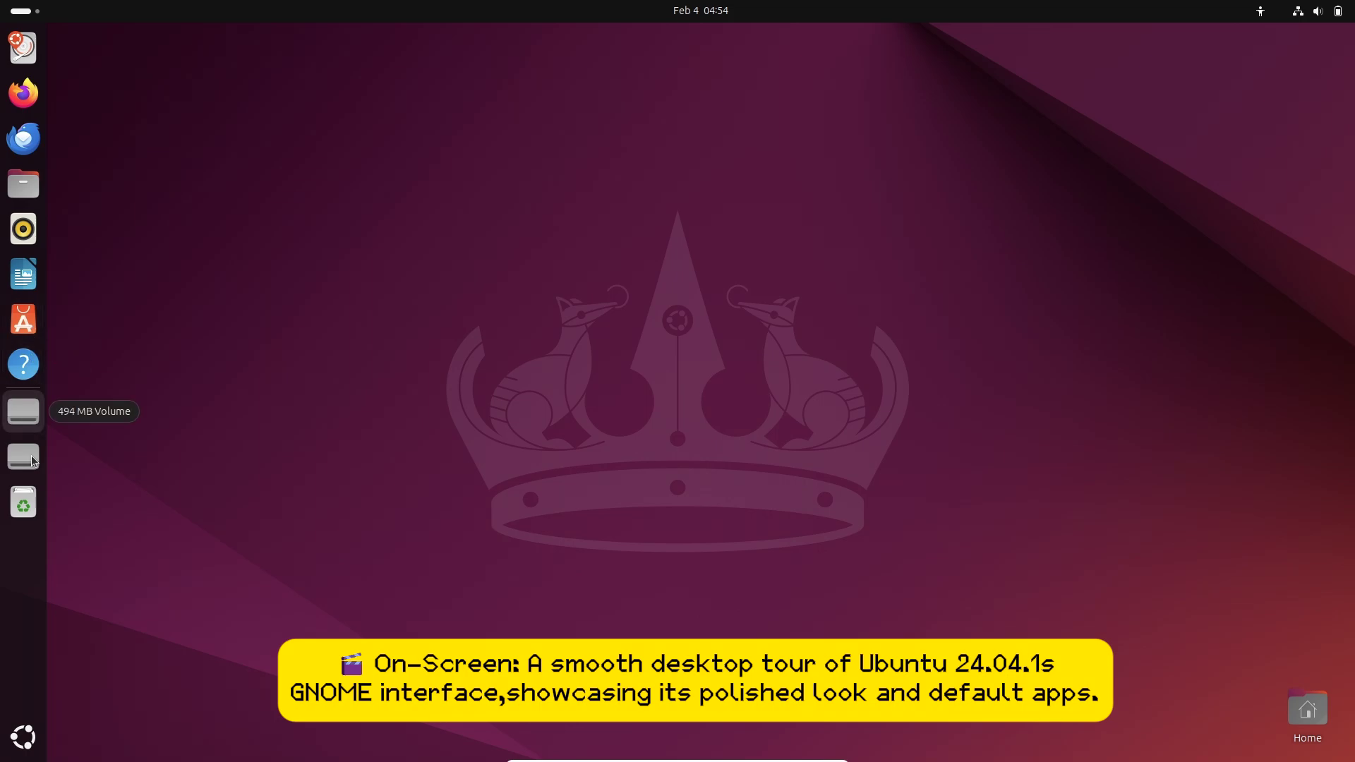
right_click(446, 339)
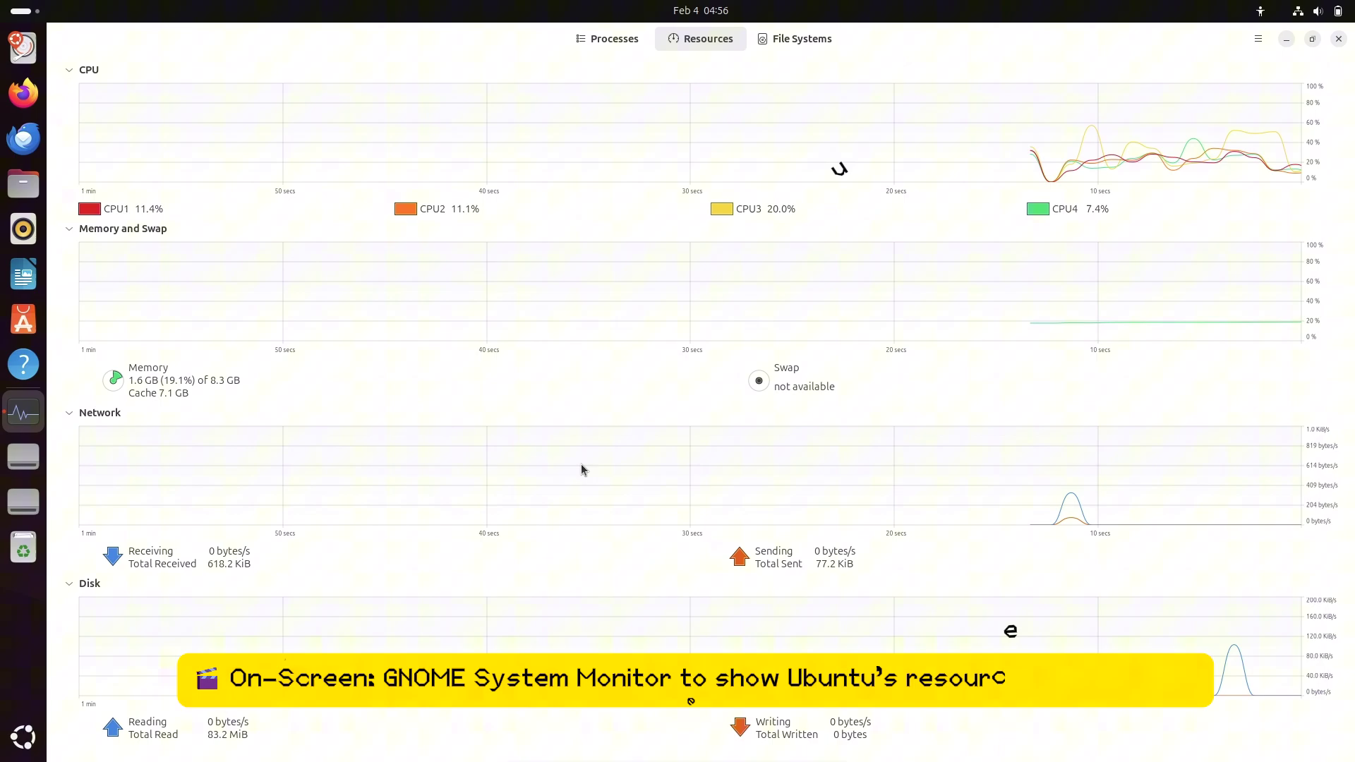
Check System Monitor's About info, view Processes and Resources, then close the App Center
click(1258, 39)
click(1246, 173)
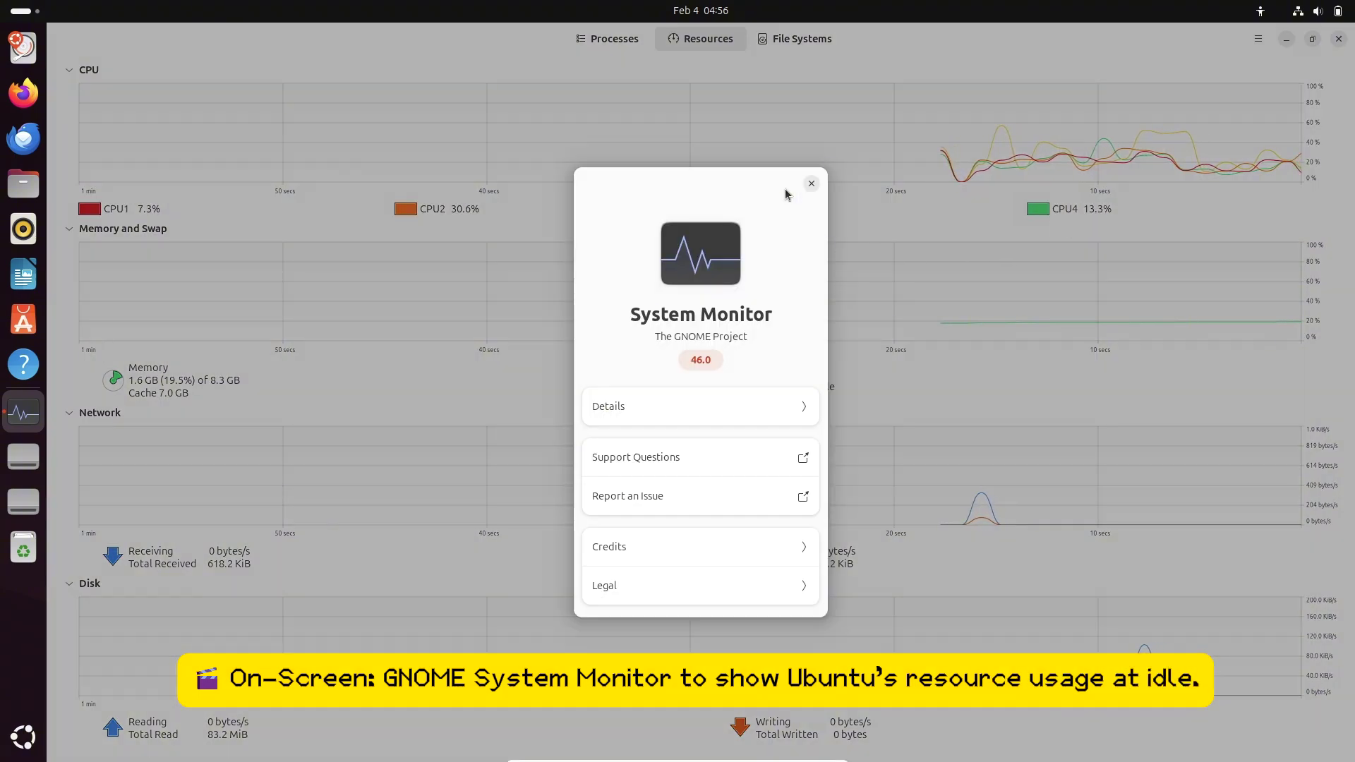
click(813, 188)
click(607, 38)
scroll(603, 330, down, 5)
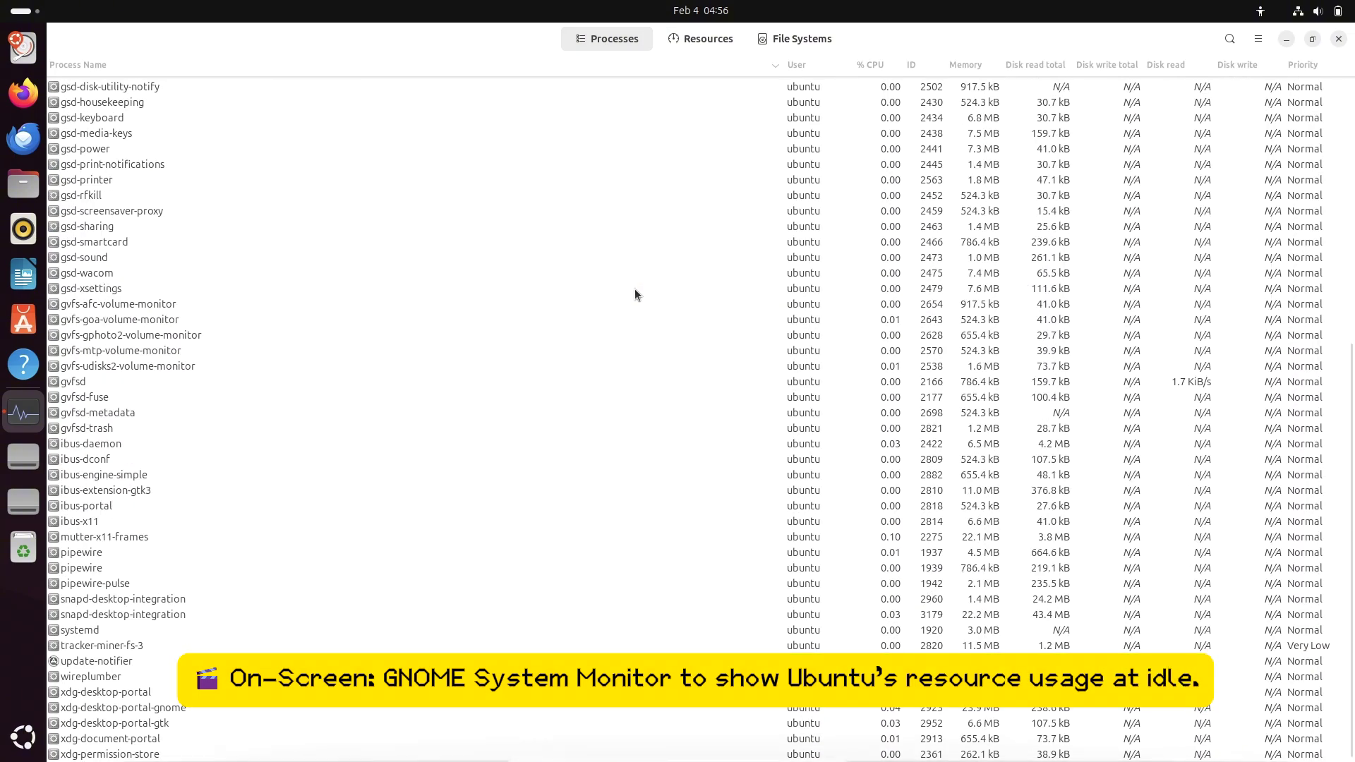
click(707, 39)
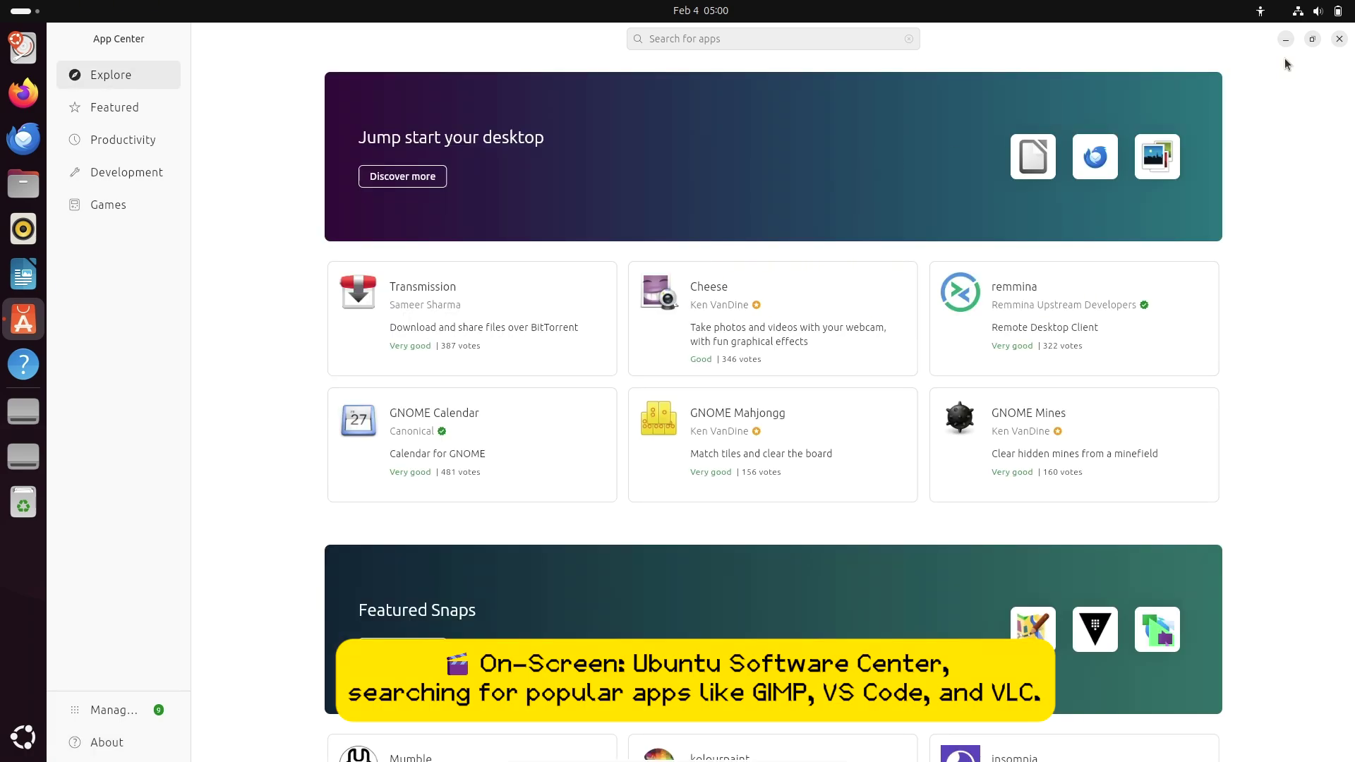
click(1340, 43)
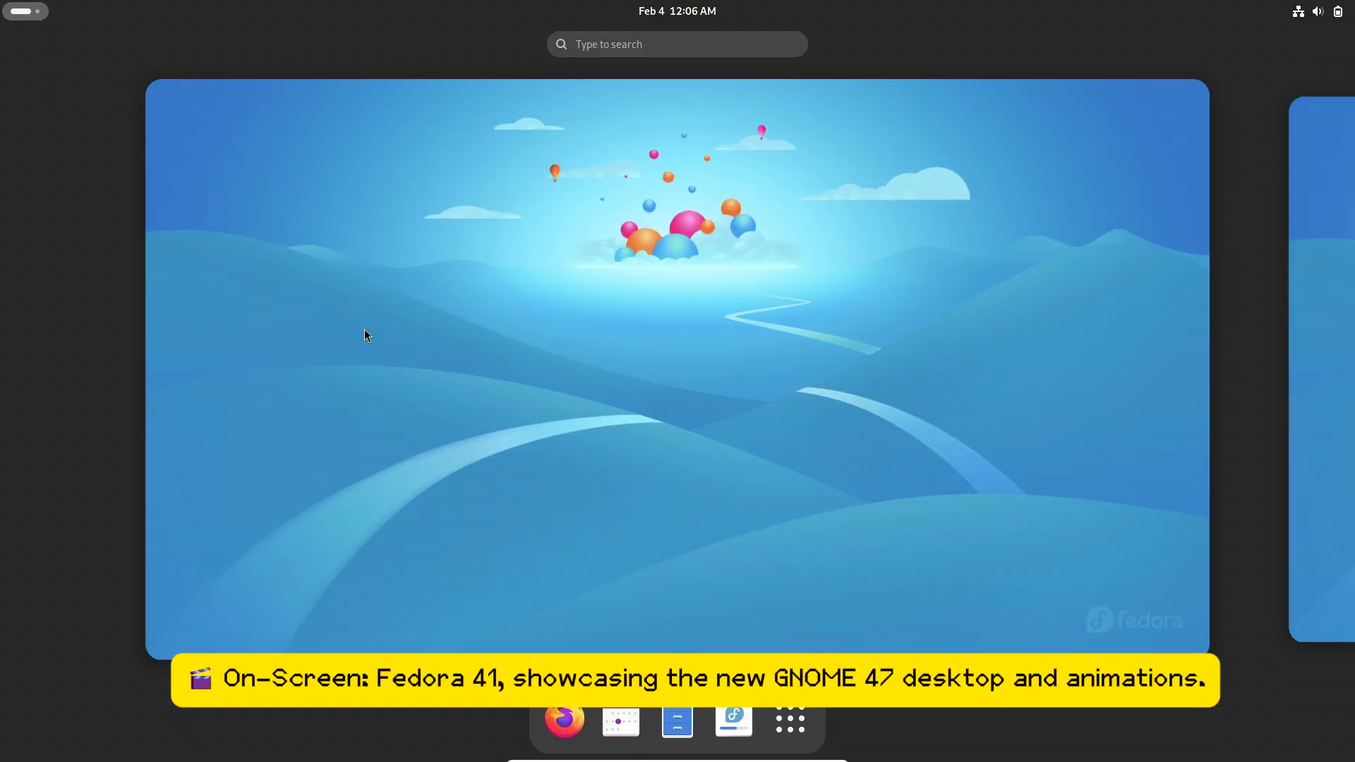
Open Fedora's Utilities folder, switch power mode to Performance and toggle Dark Style on and off
click(790, 722)
click(1127, 434)
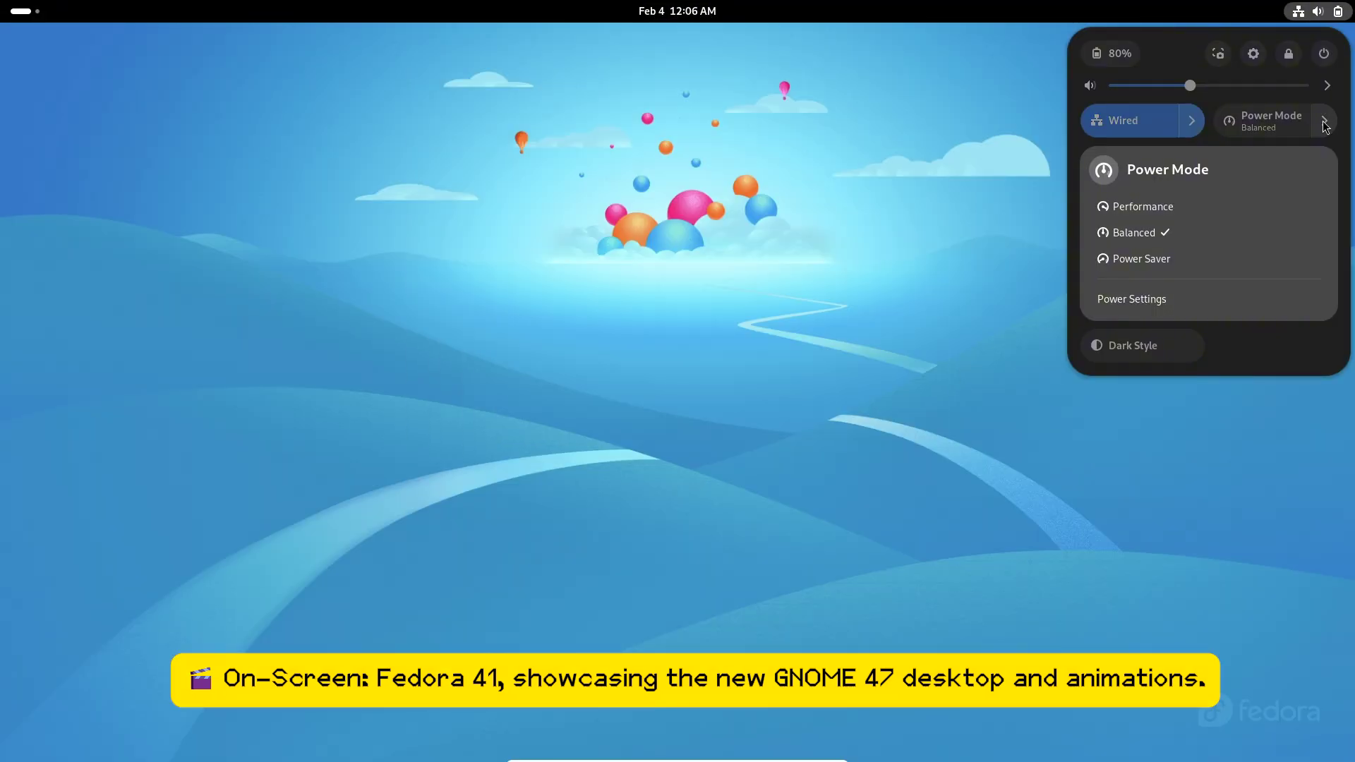
click(1207, 206)
click(1141, 163)
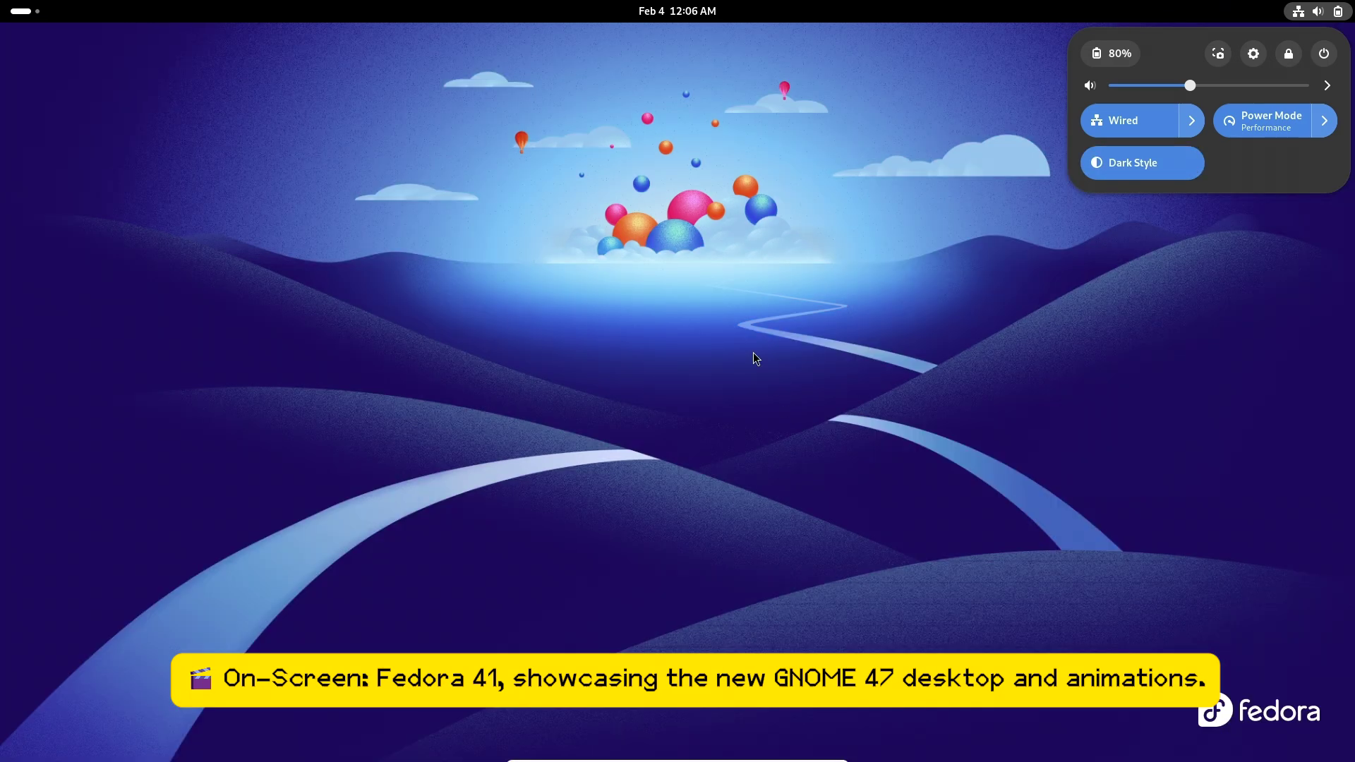
click(1142, 162)
Start and cancel an area screenshot, then open and close the Activities overview
click(1217, 54)
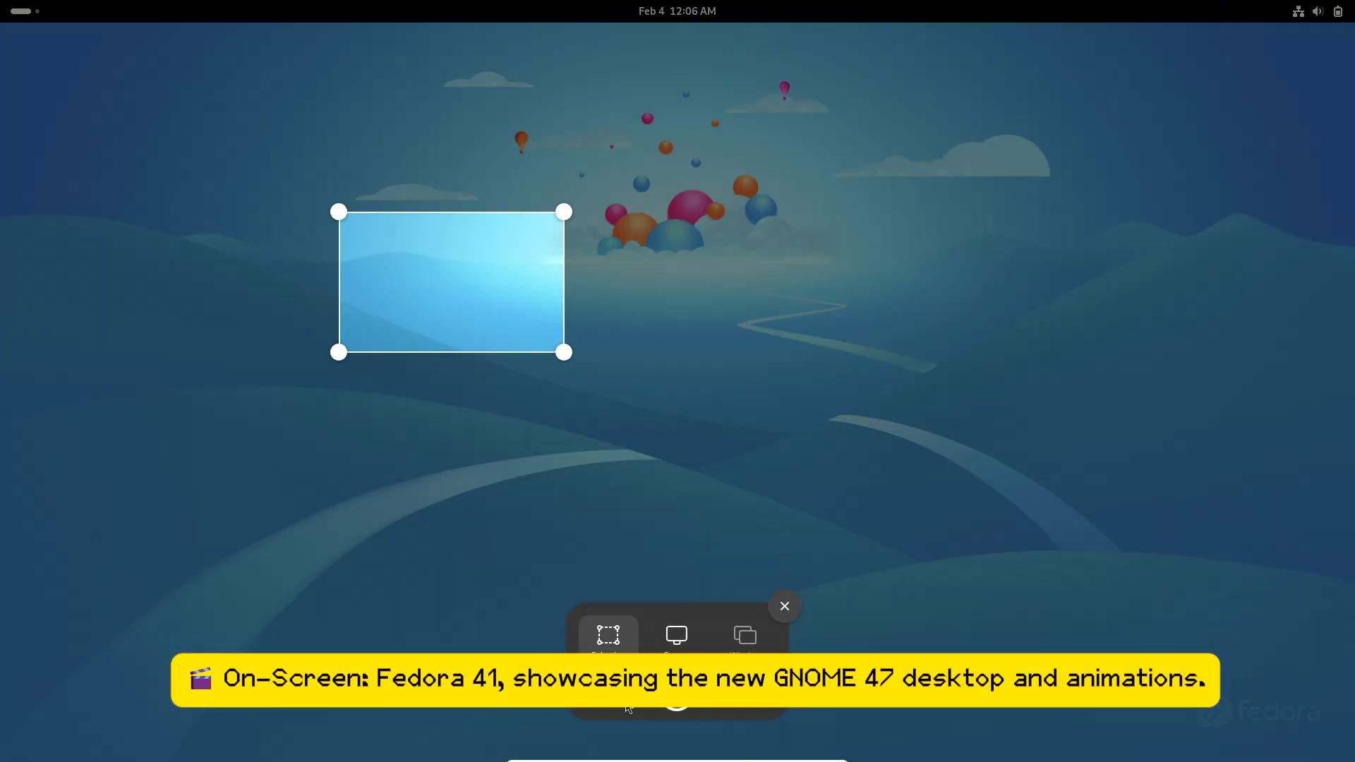
click(785, 607)
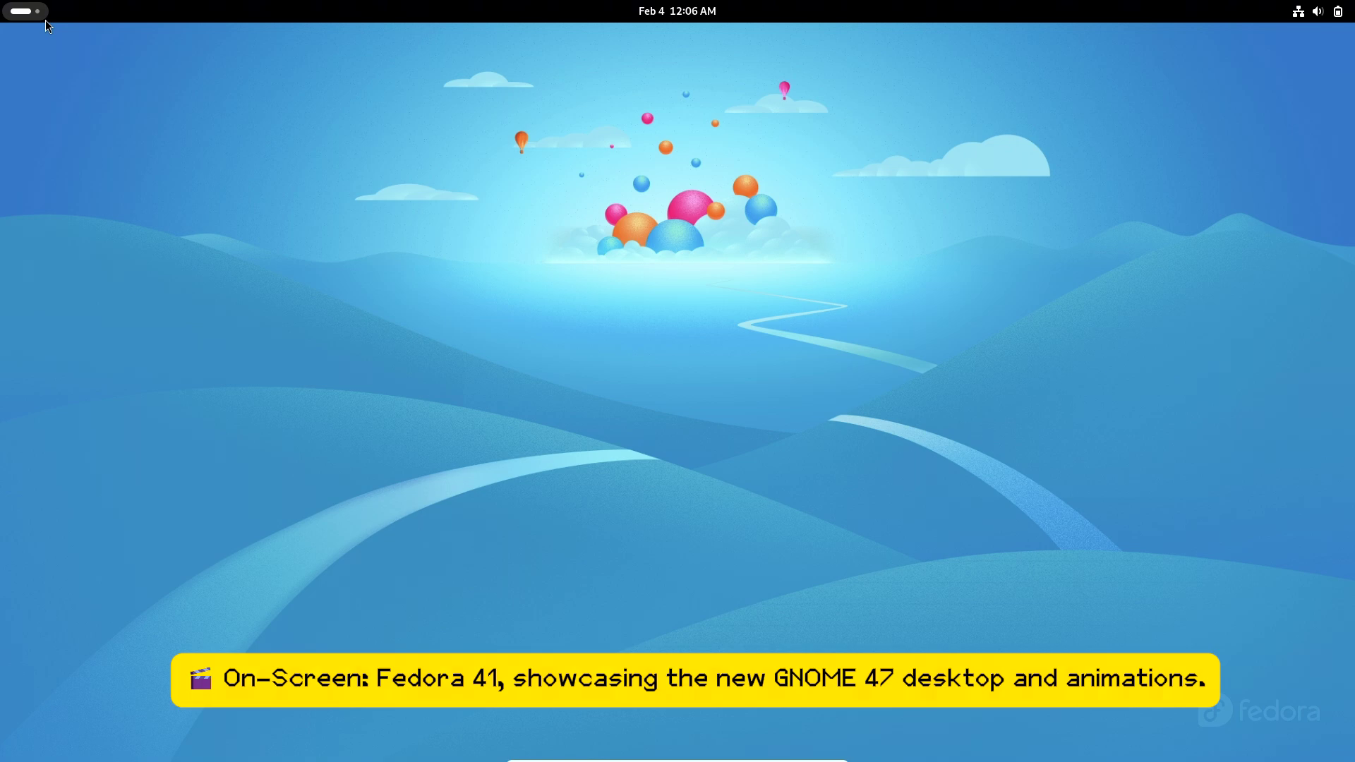
click(25, 12)
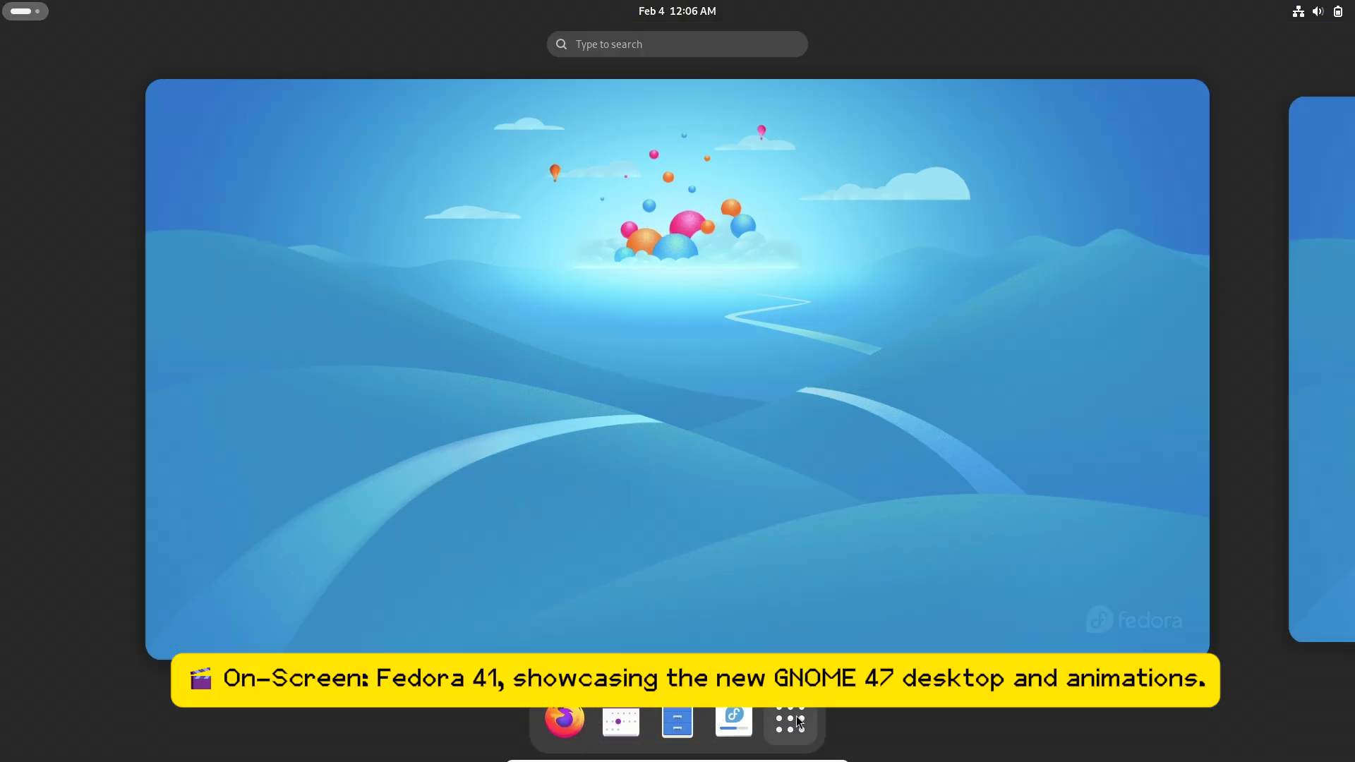
click(858, 456)
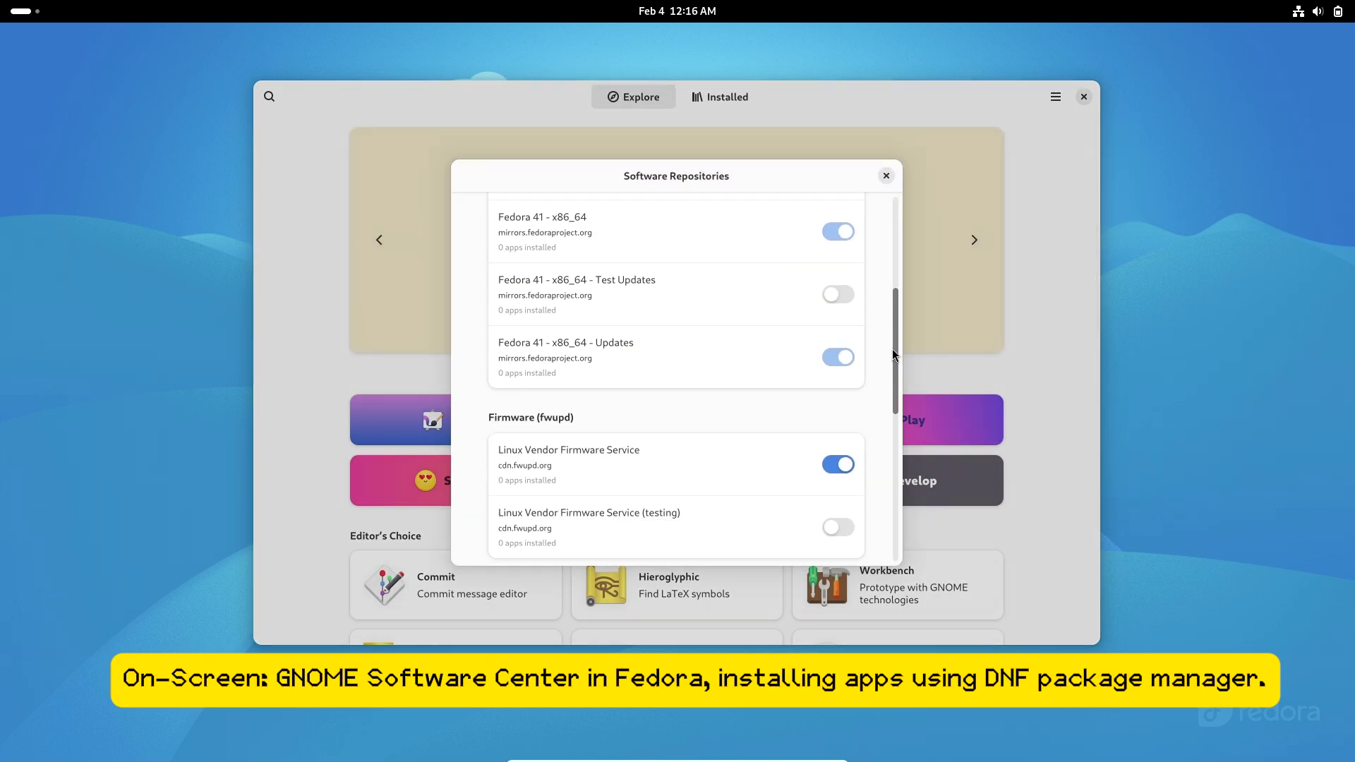
drag(893, 349, 891, 504)
Close Software Repositories and review Share Preview's page and install sources, returning to Explore
key(Escape)
scroll(809, 334, down, 5)
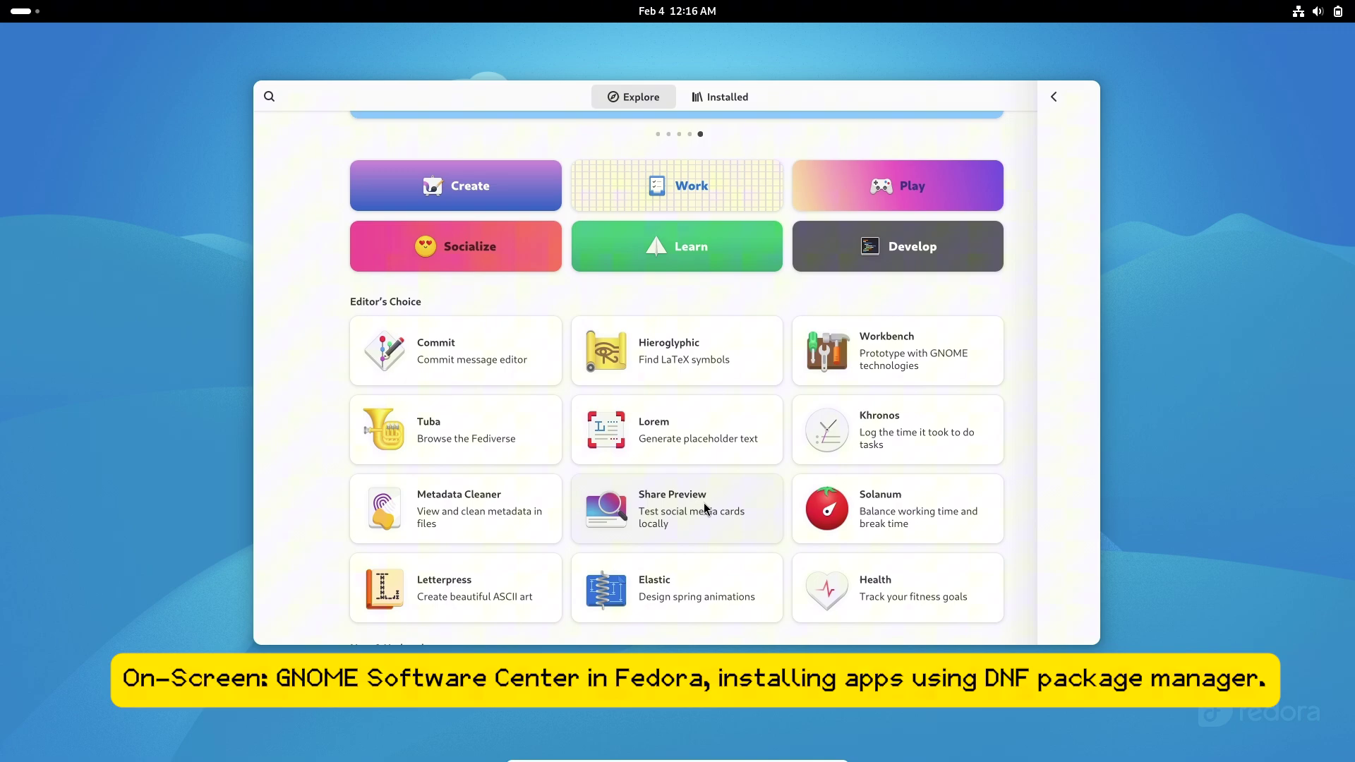
click(705, 503)
click(941, 194)
click(900, 424)
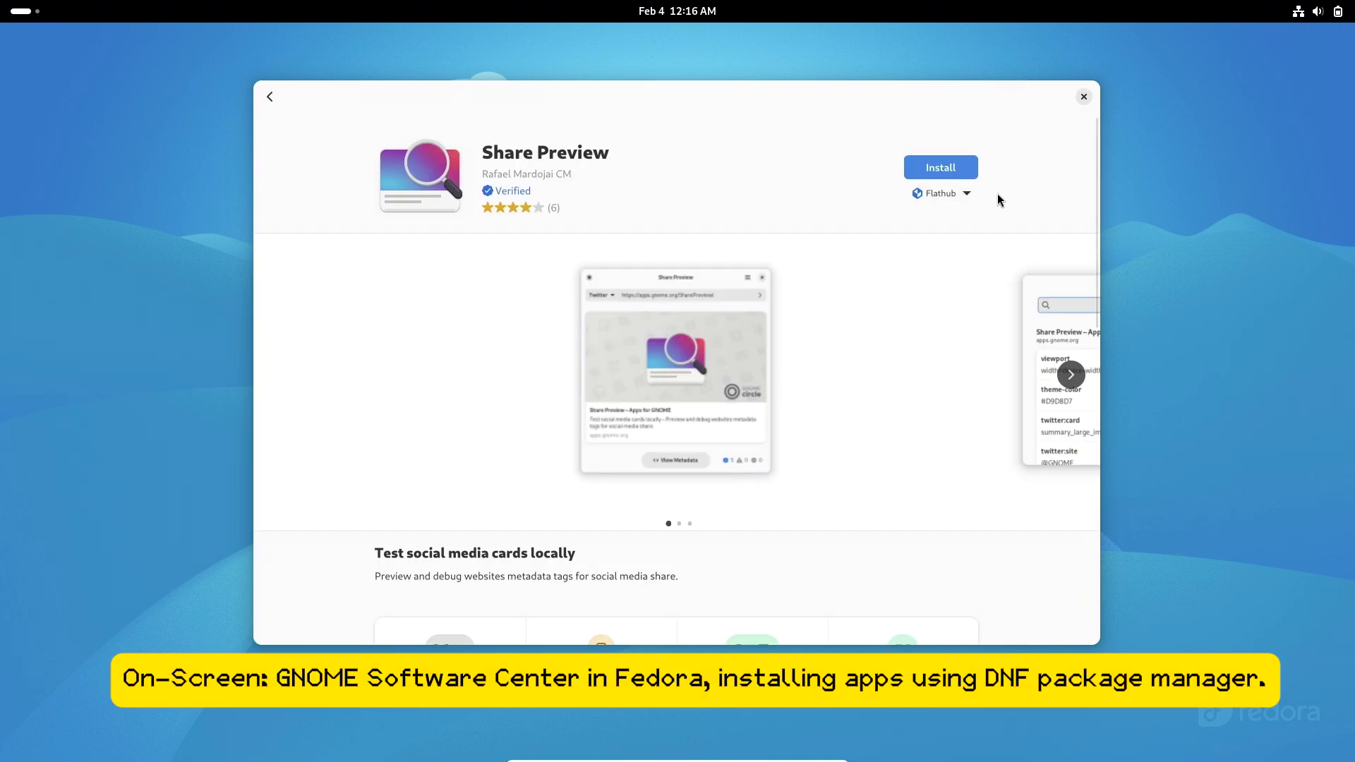
click(271, 96)
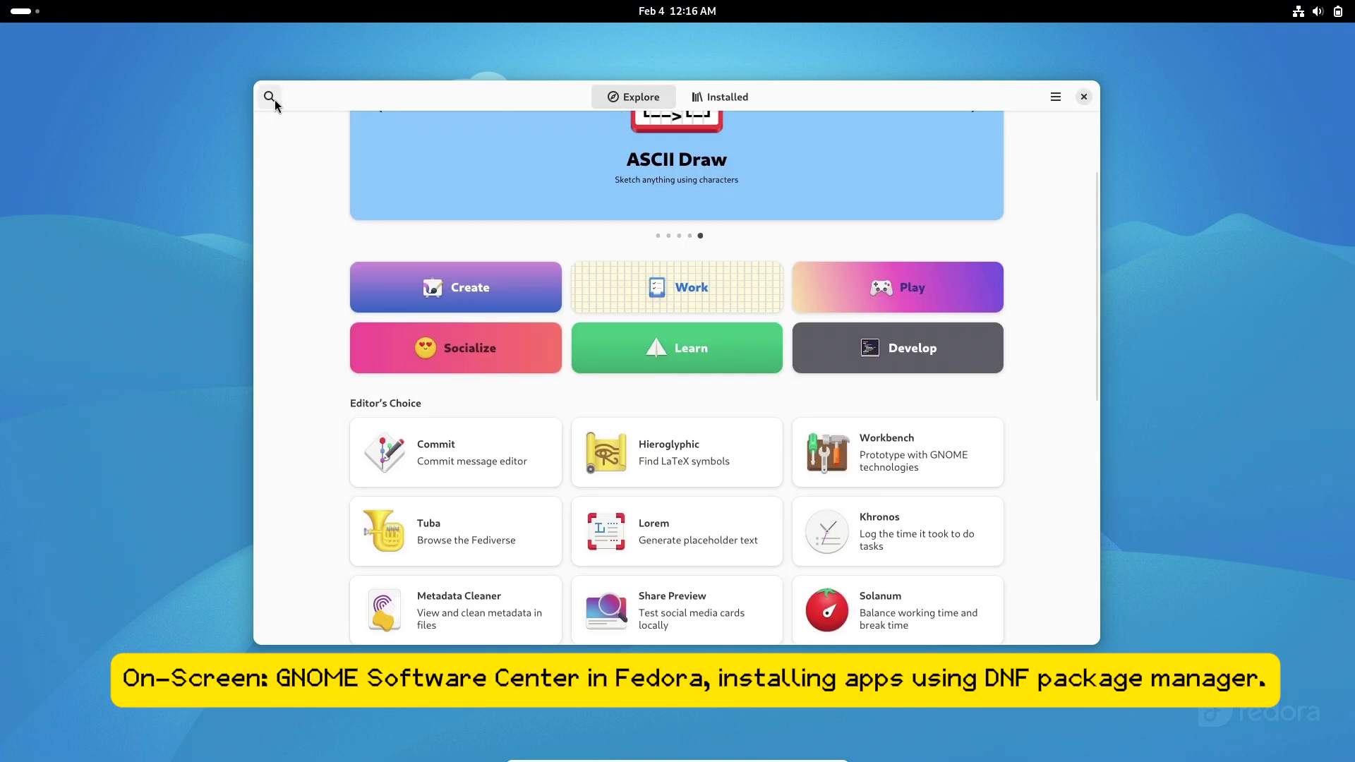
Search for vlc and open VLC's page with its available install sources
click(270, 96)
text(vlc)
key(Return)
click(545, 195)
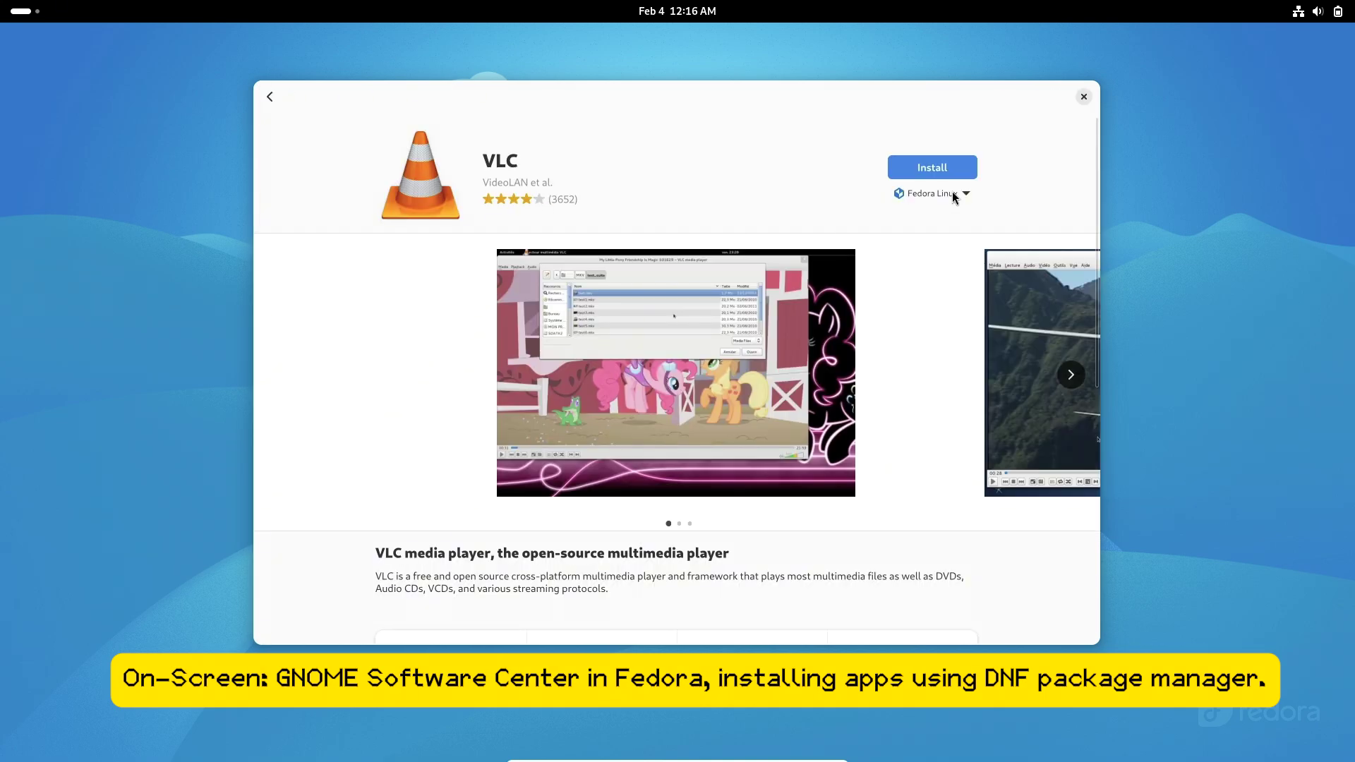
click(955, 198)
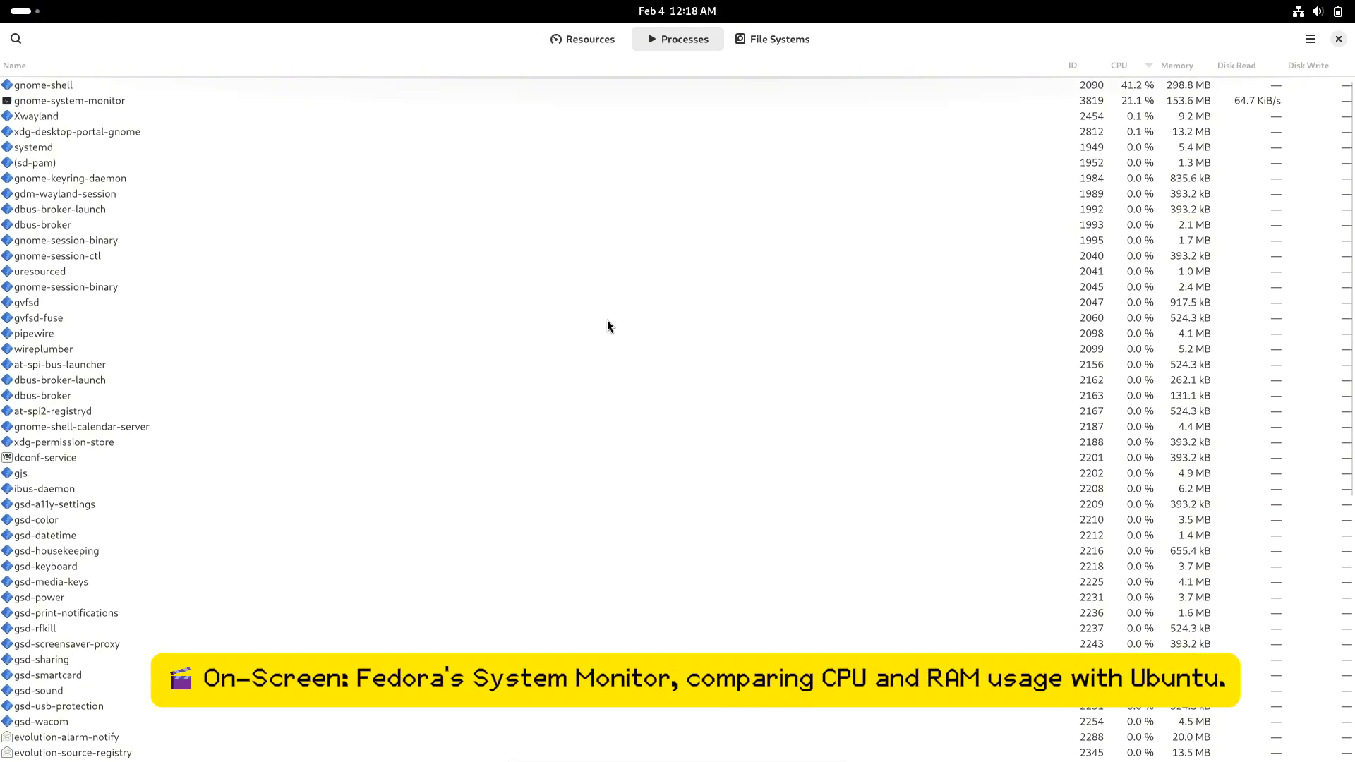
Show the Resources graphs and confirm System Monitor's version 47.0 in About
click(581, 40)
click(1310, 40)
click(1260, 173)
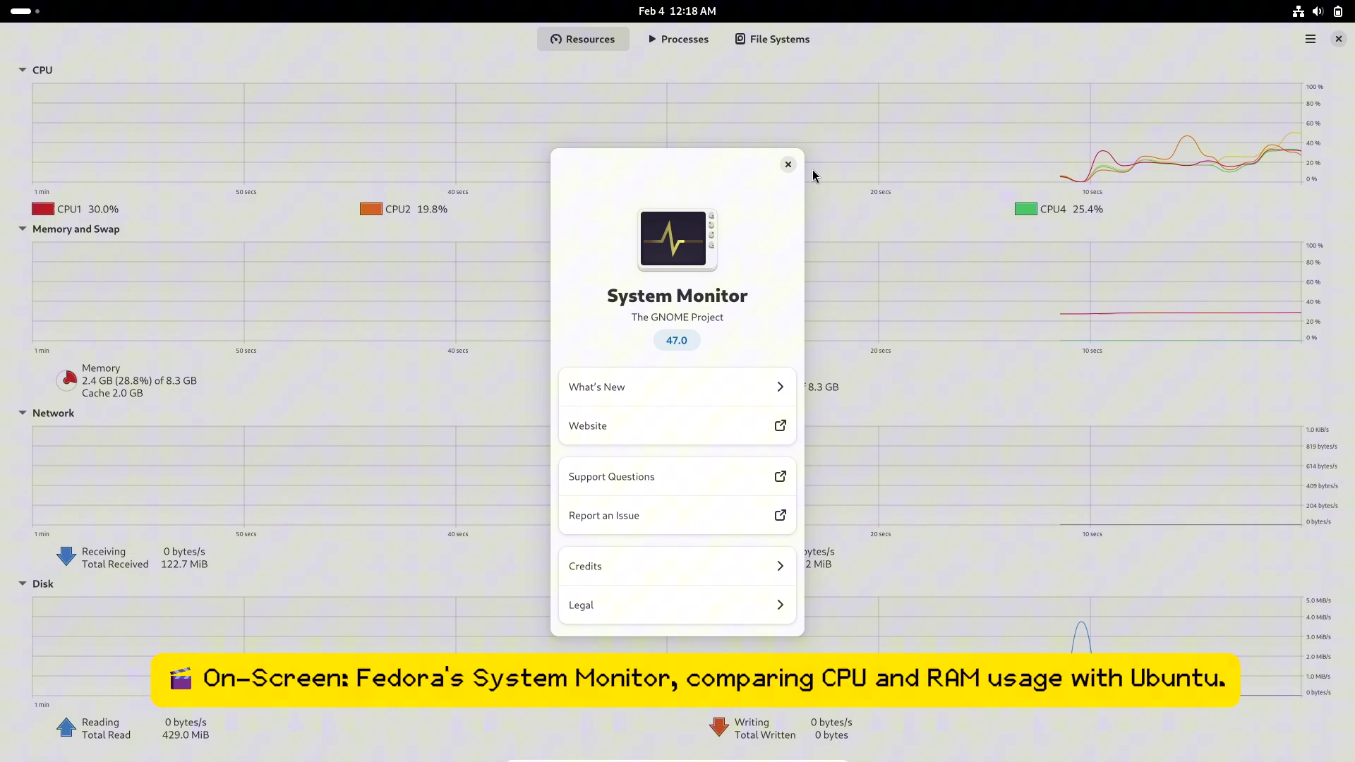
click(788, 165)
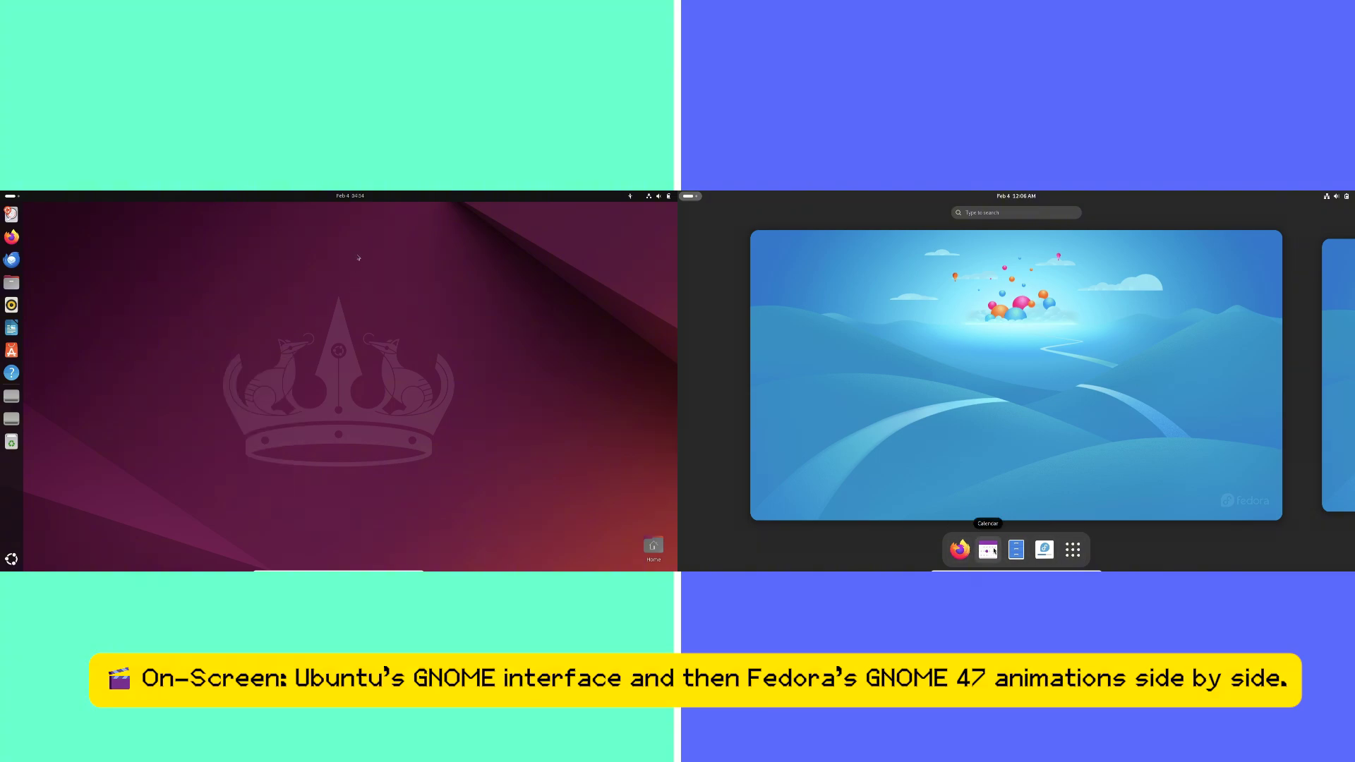
text(o apt up)
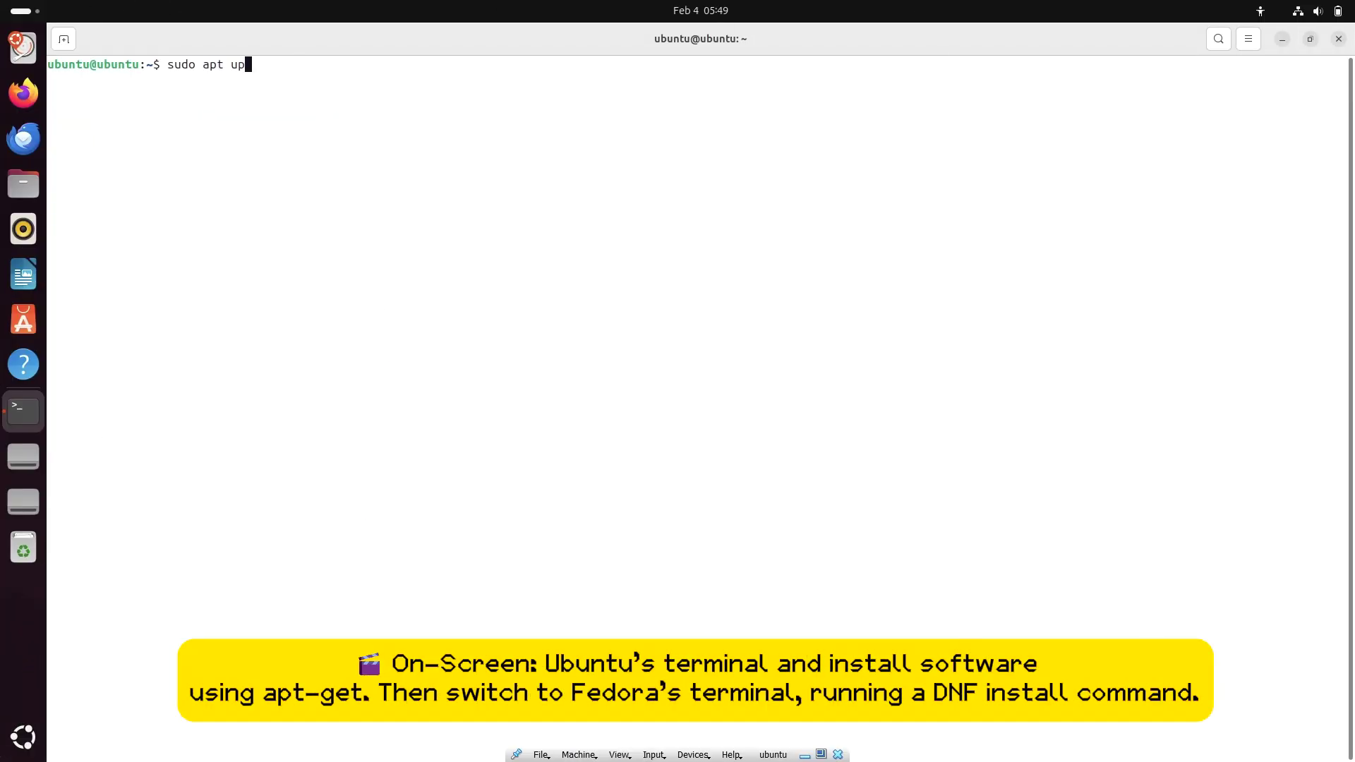
text(date)
Run the sudo apt command to print the available package list
key(Return)
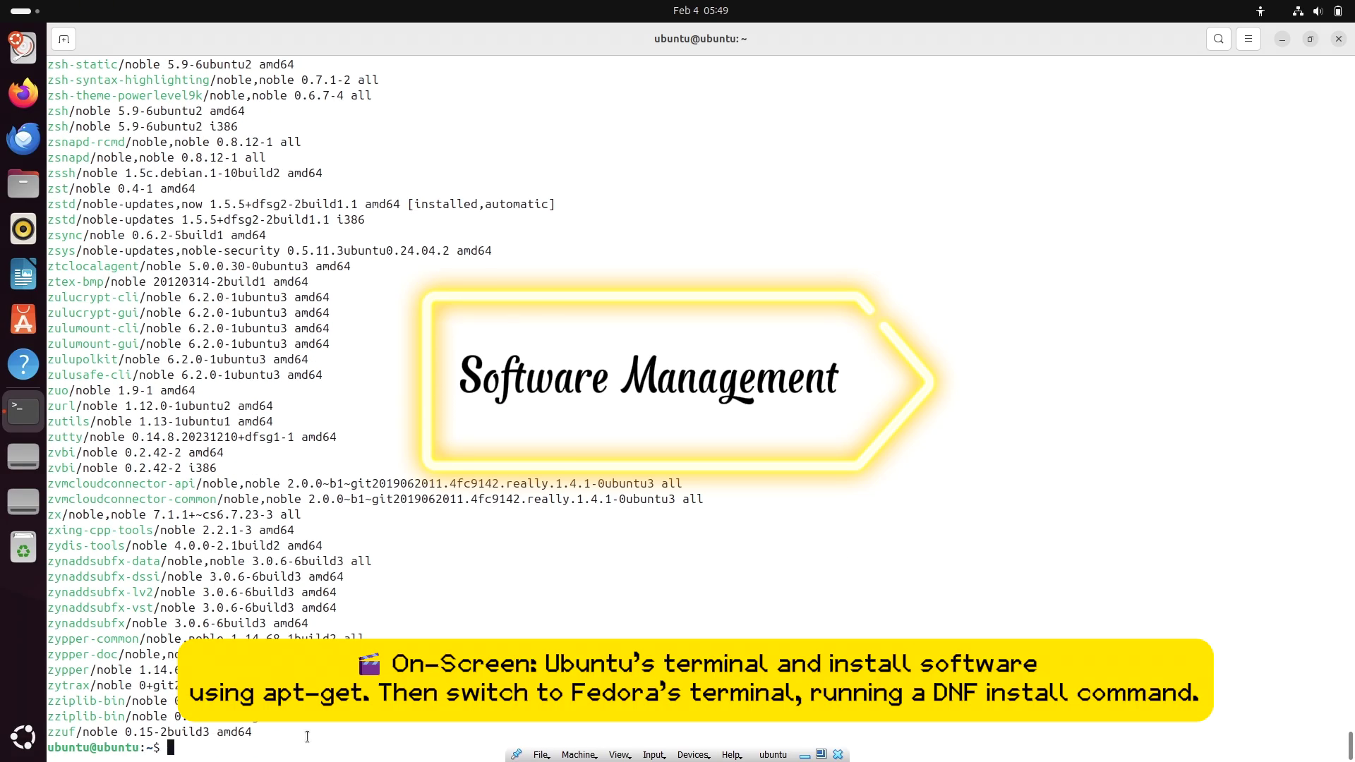
scroll(677, 424, up, 20)
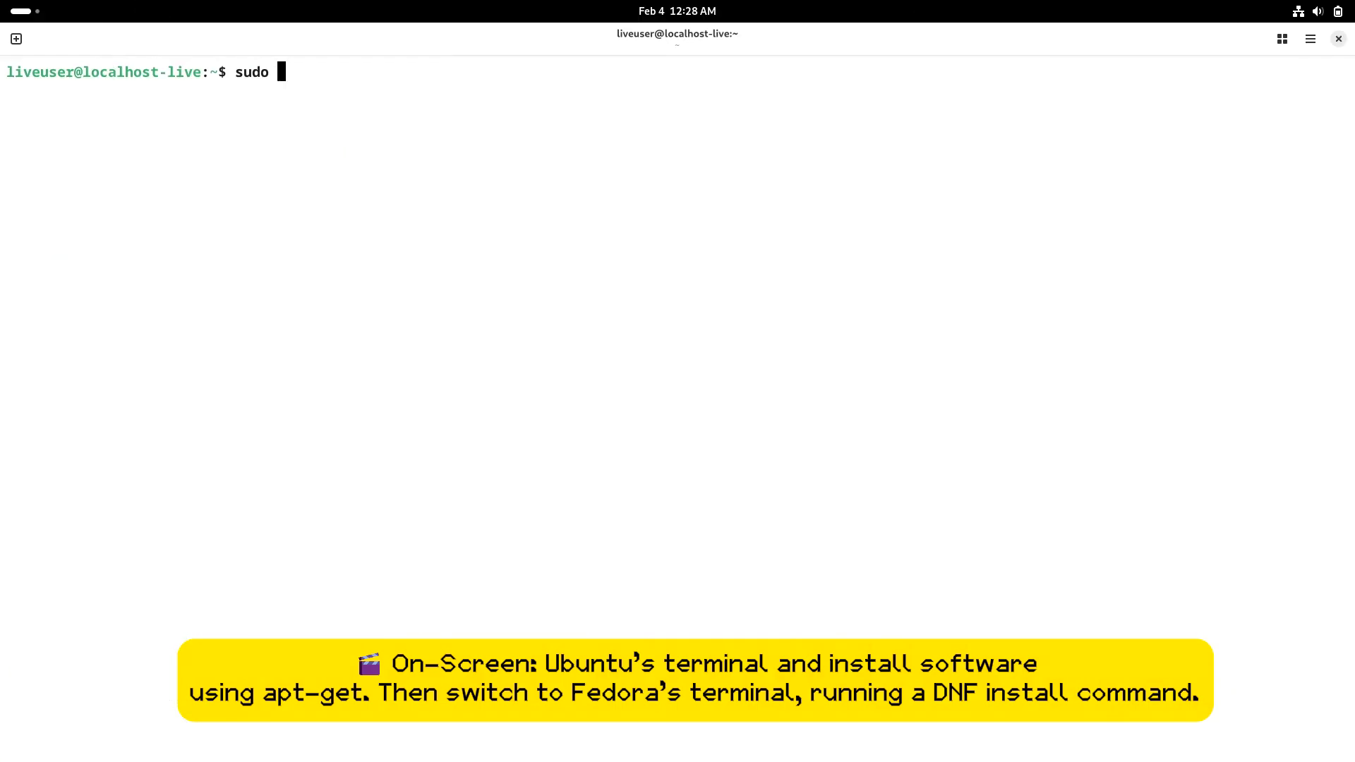
text(ist)
Run sudo dnf list, clear the screen with Ctrl+L, then run the next dnf command
key(Return)
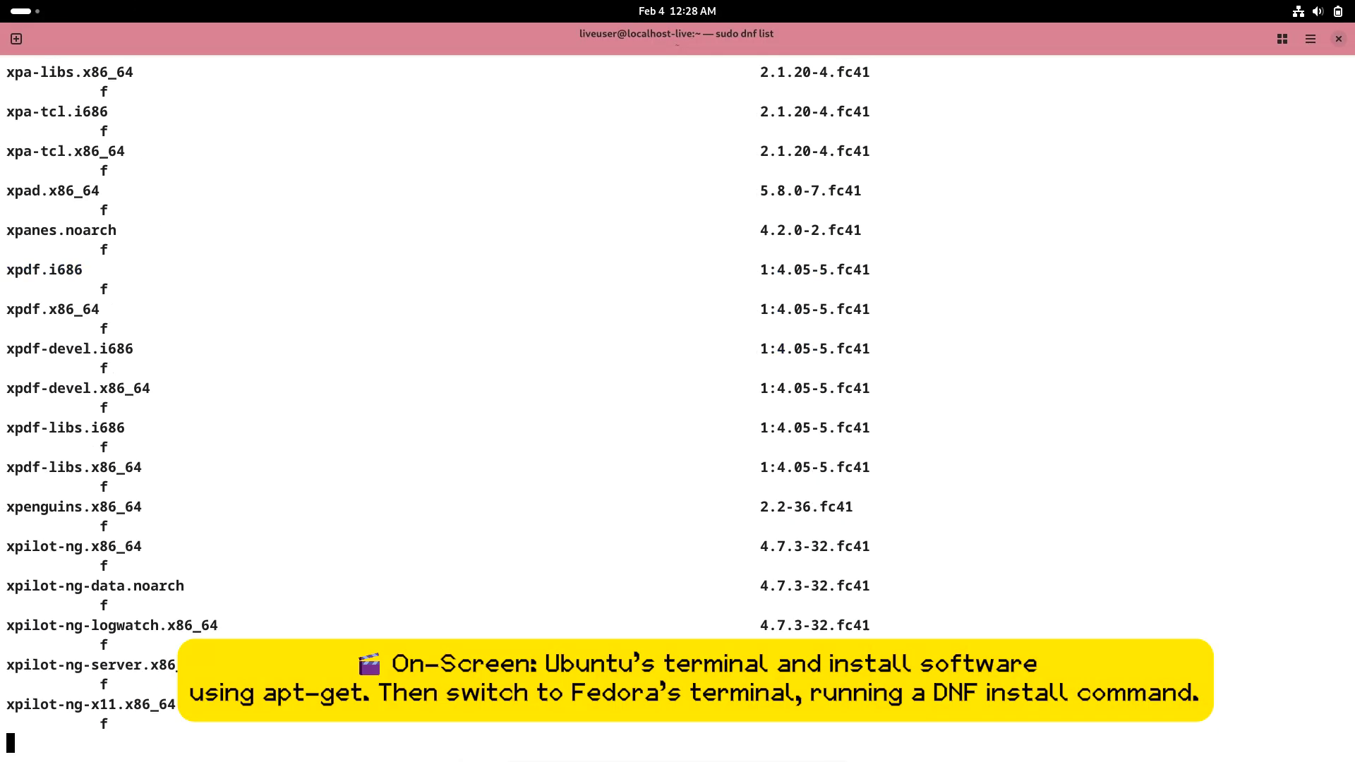
key(ctrl+l)
text(sudo dnf install fastfet)
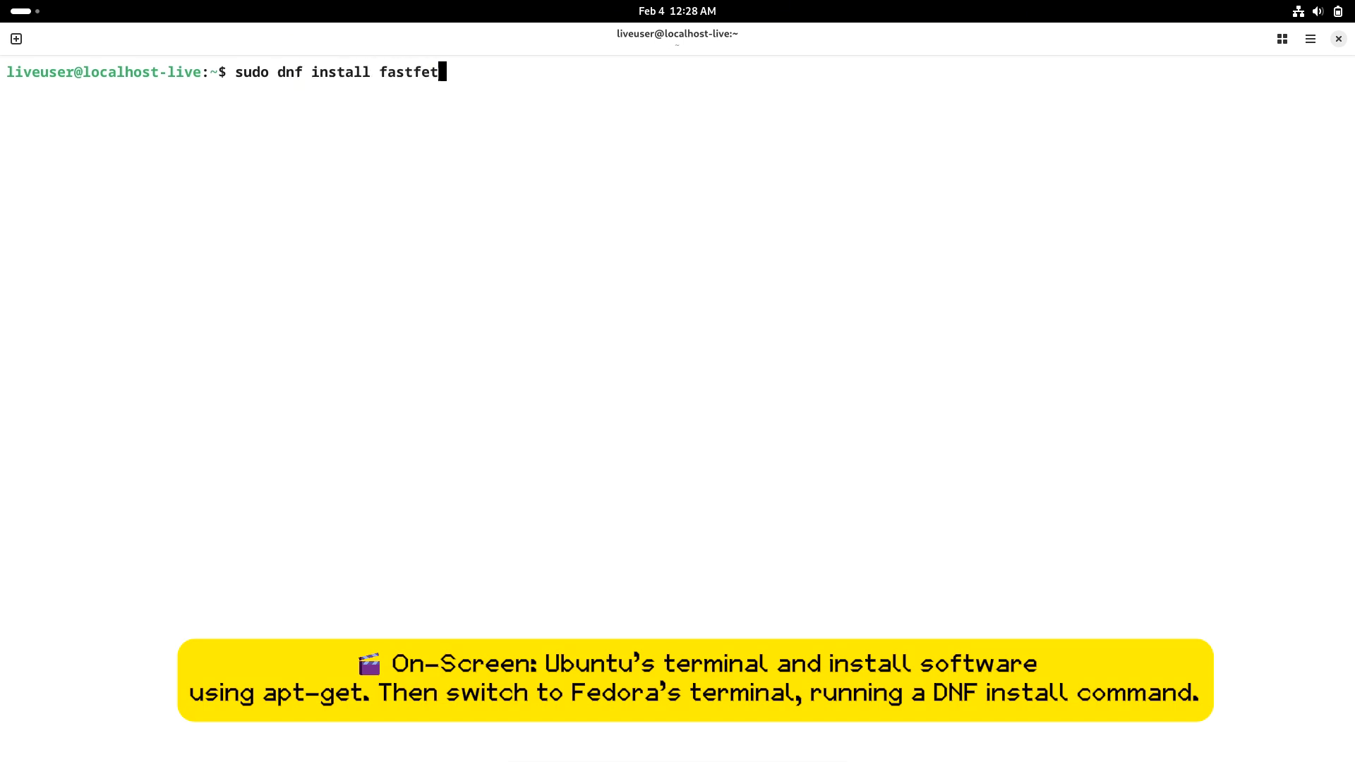
text(ch)
key(Return)
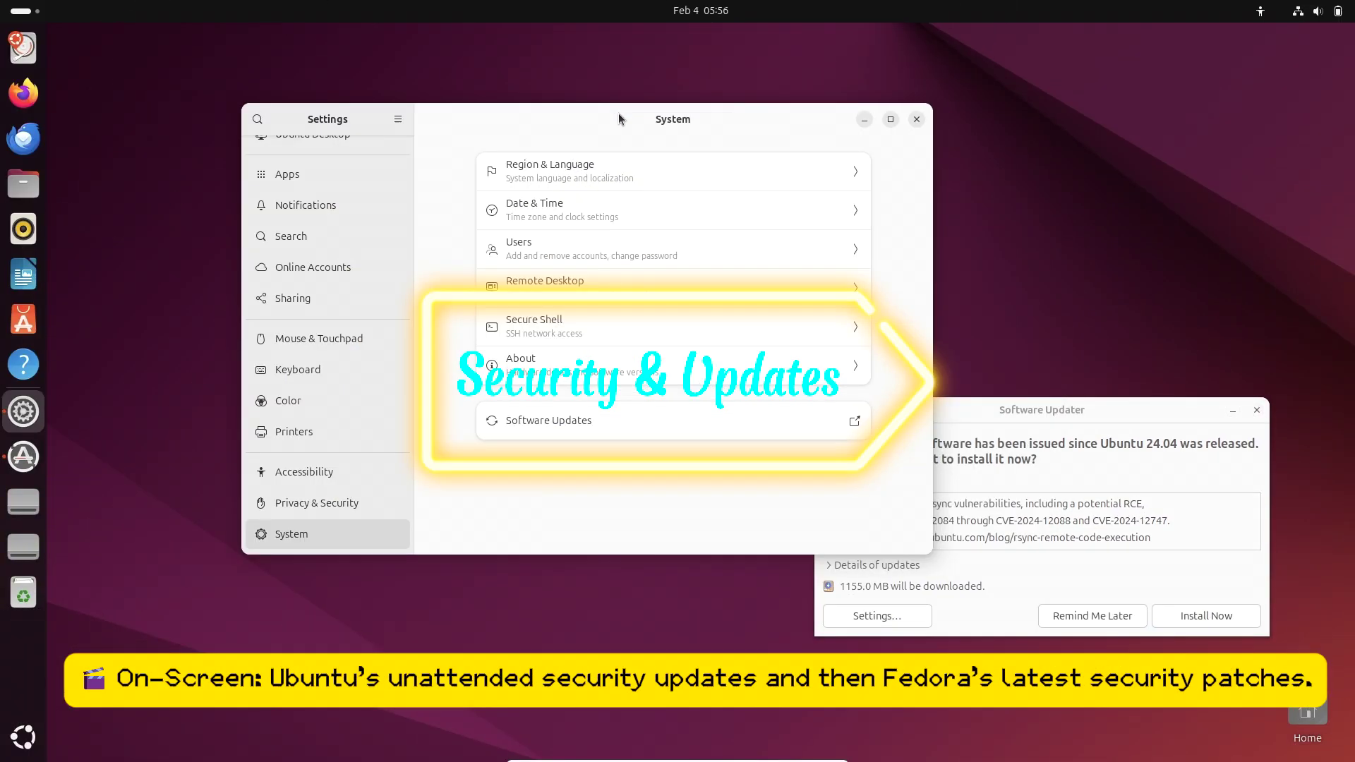
Reposition Software Updater, expand the details of pending updates and maximize the window
drag(1042, 410, 882, 248)
click(671, 404)
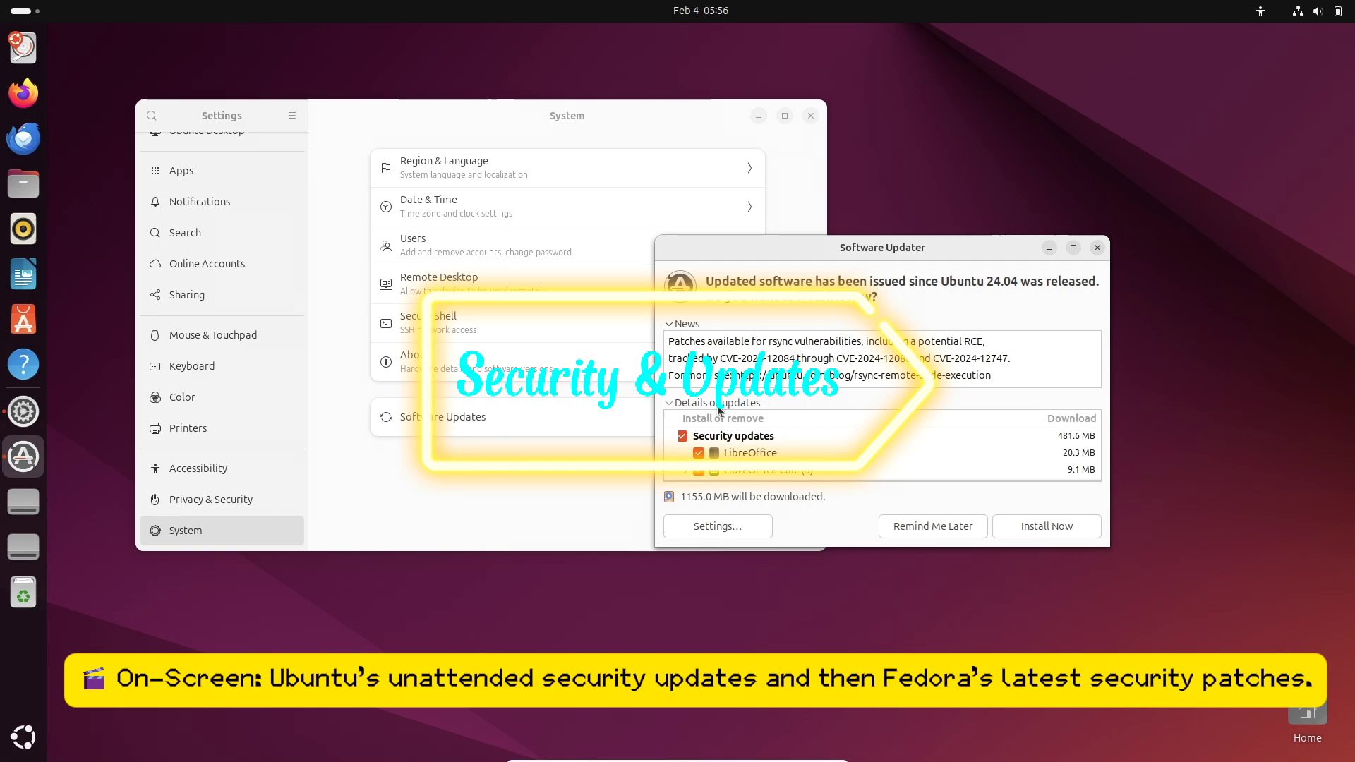
click(1072, 248)
mouse_move(1343, 297)
mouse_down()
mouse_move(1336, 520)
mouse_move(1341, 223)
mouse_up()
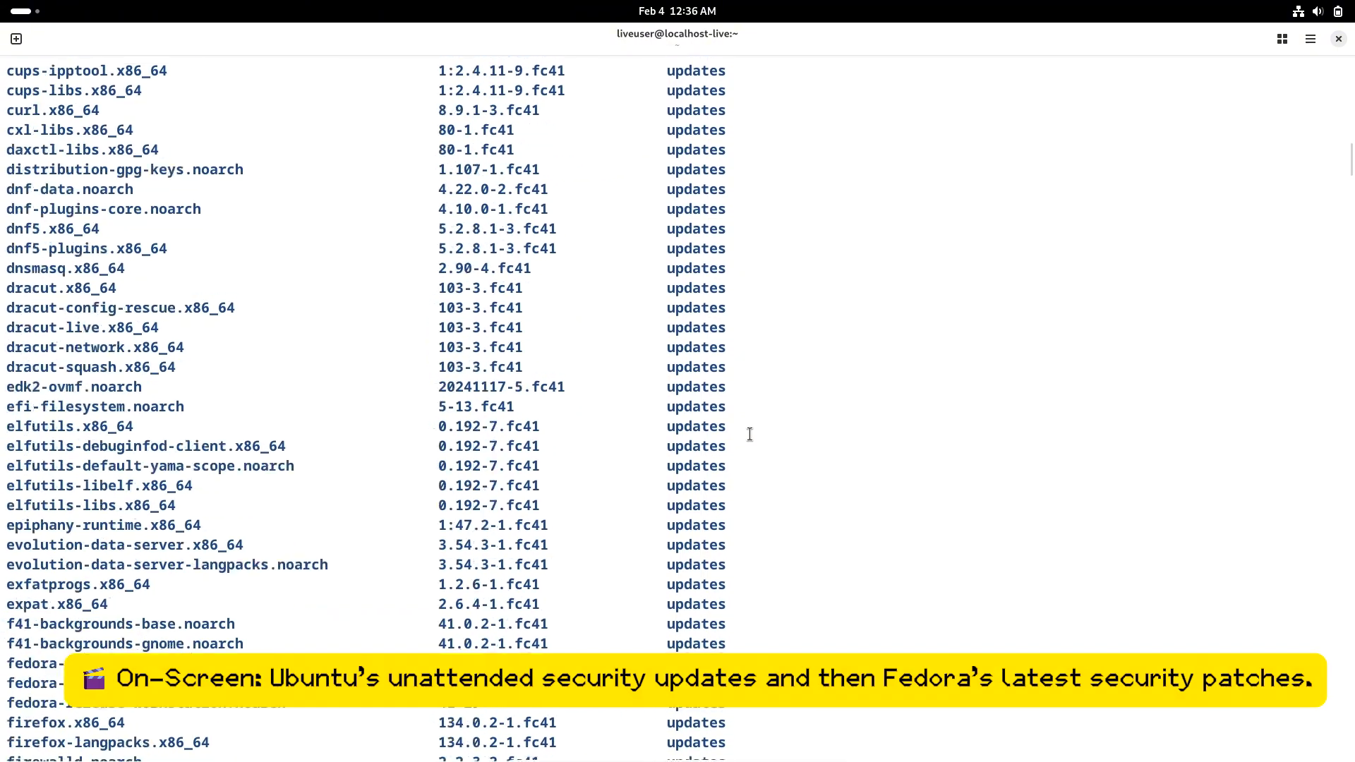
mouse_move(1349, 164)
mouse_down()
mouse_move(1316, 728)
mouse_move(1341, 752)
mouse_move(1229, 69)
mouse_up()
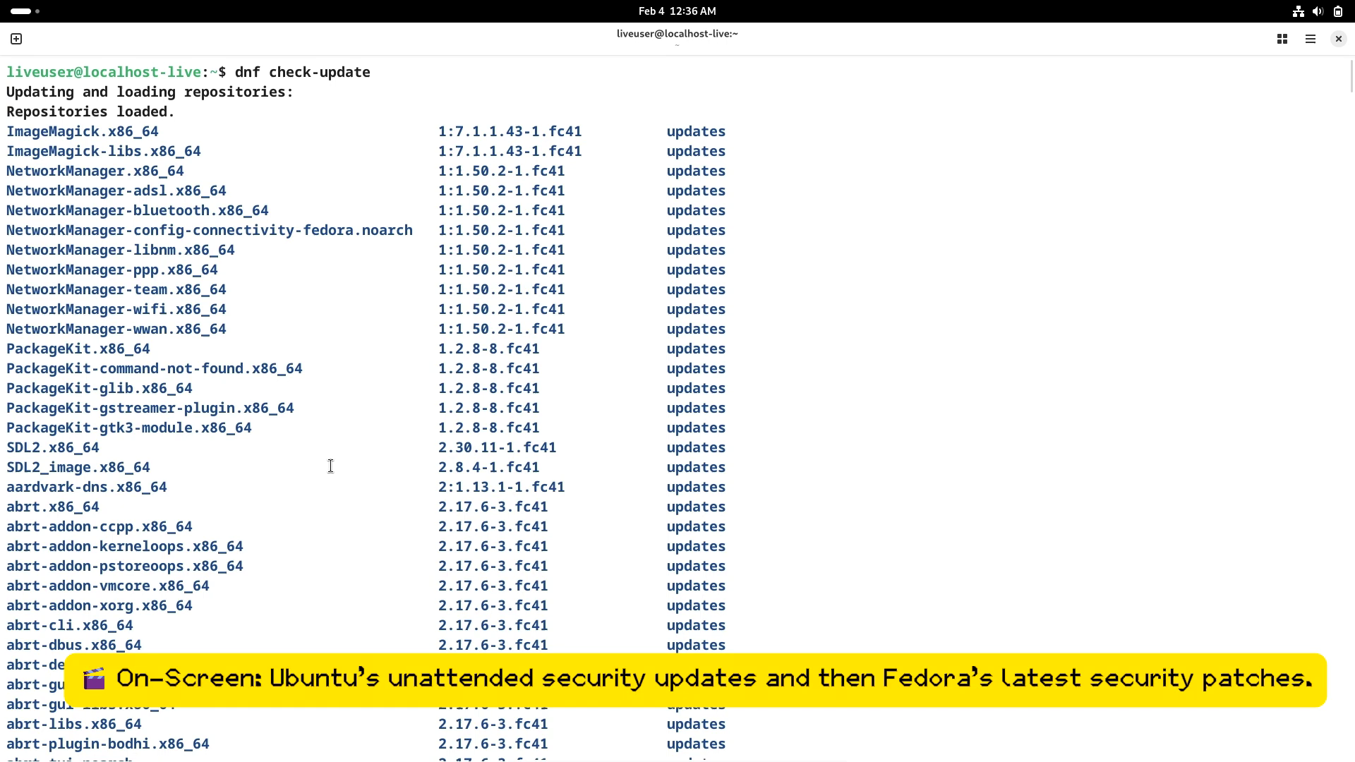